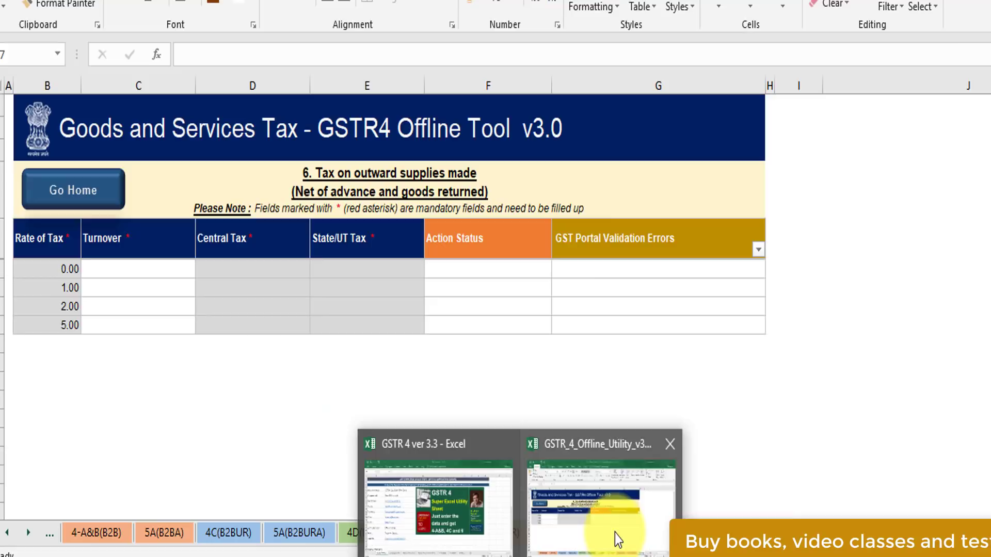
Step: Review the GSTR4 Offline Tool's outward supplies, 4A,4B and 4C inward supplies sheets
click(615, 534)
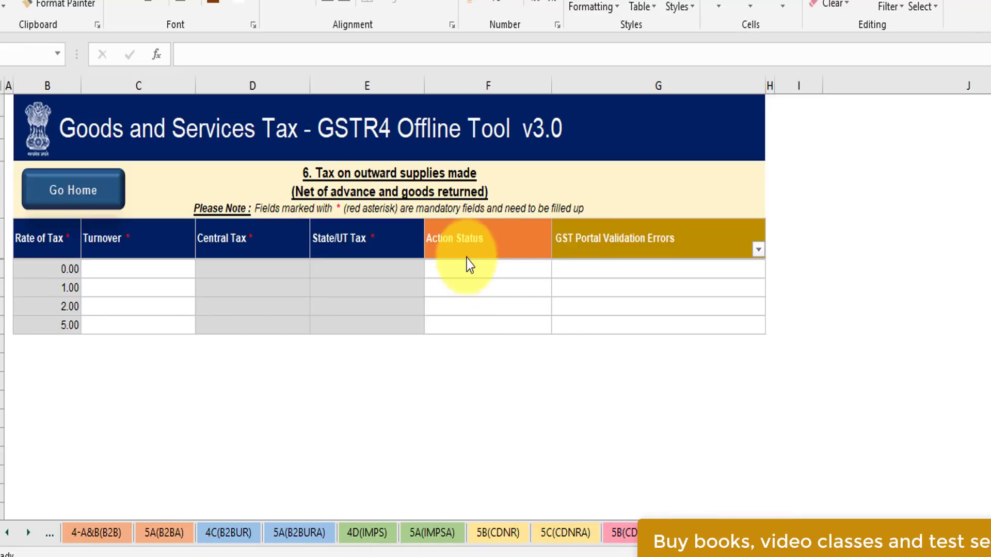
click(463, 261)
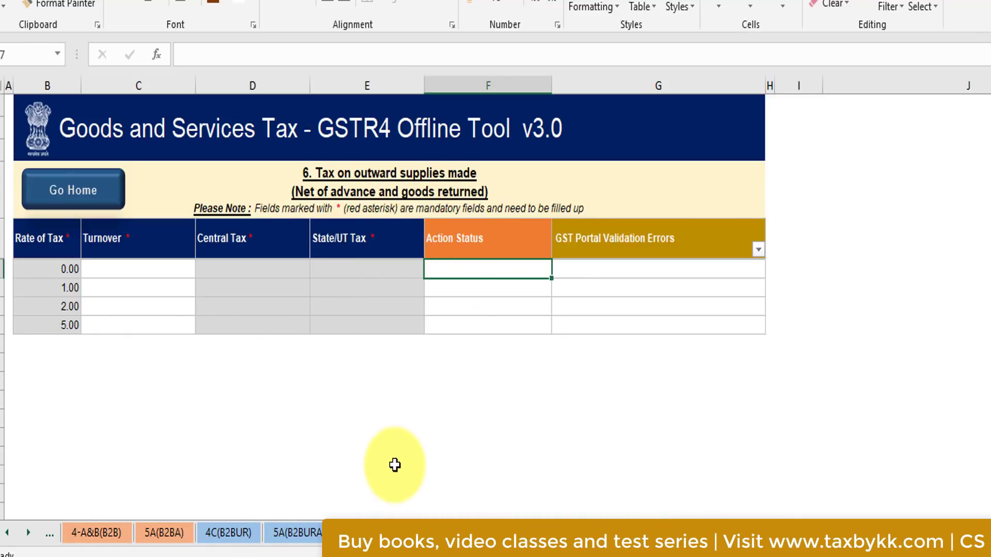
click(101, 532)
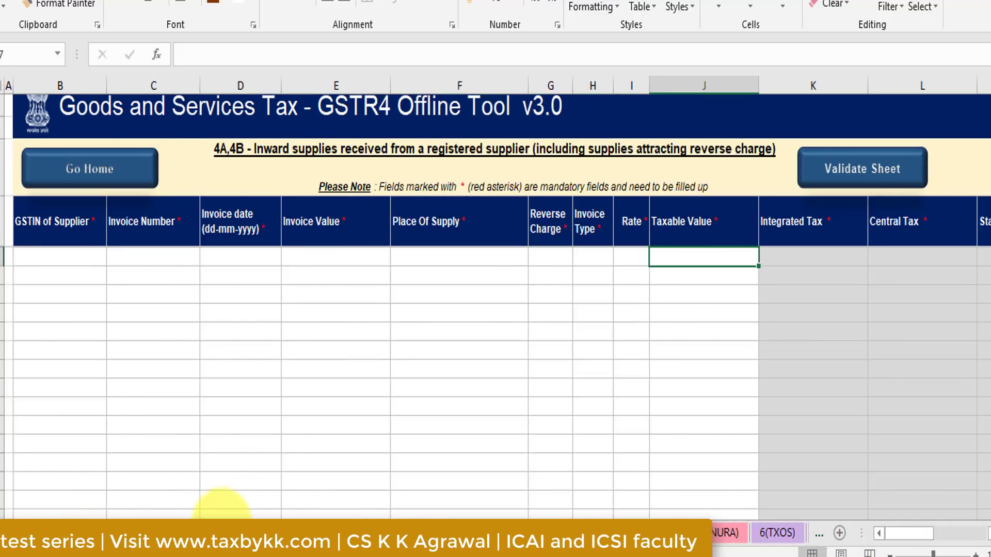
click(222, 528)
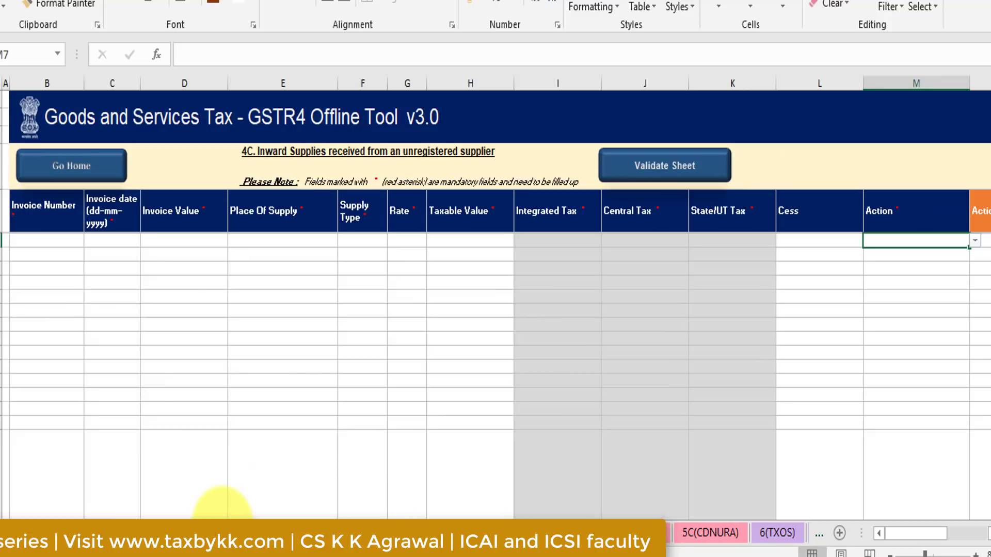
click(777, 534)
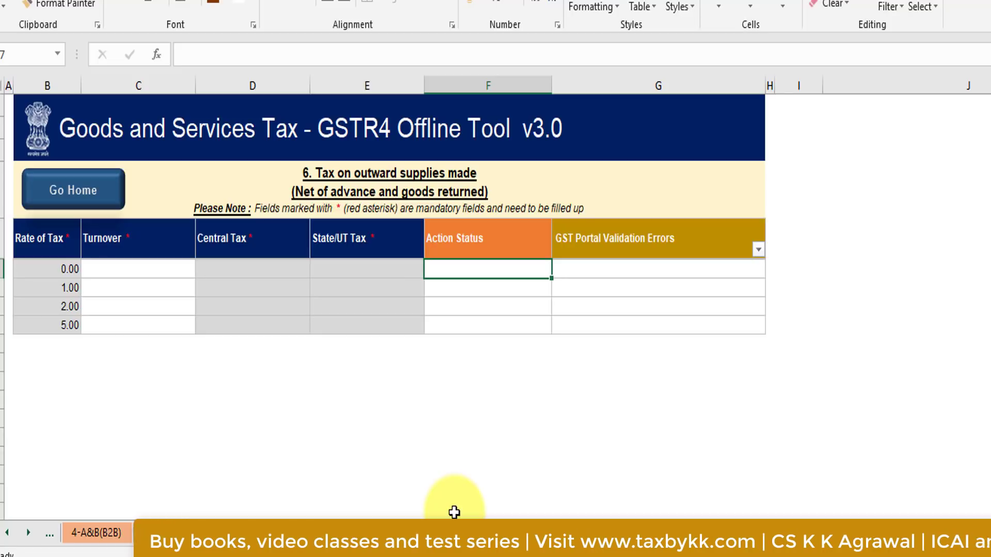
Step: Return to the GSTR 4 utility workbook and display its Master party sheet
click(519, 547)
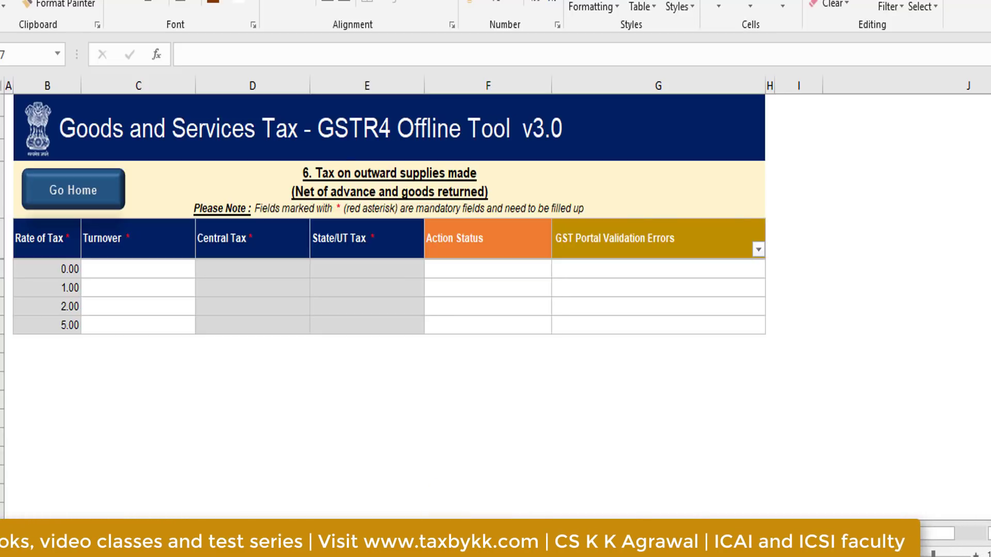
click(447, 495)
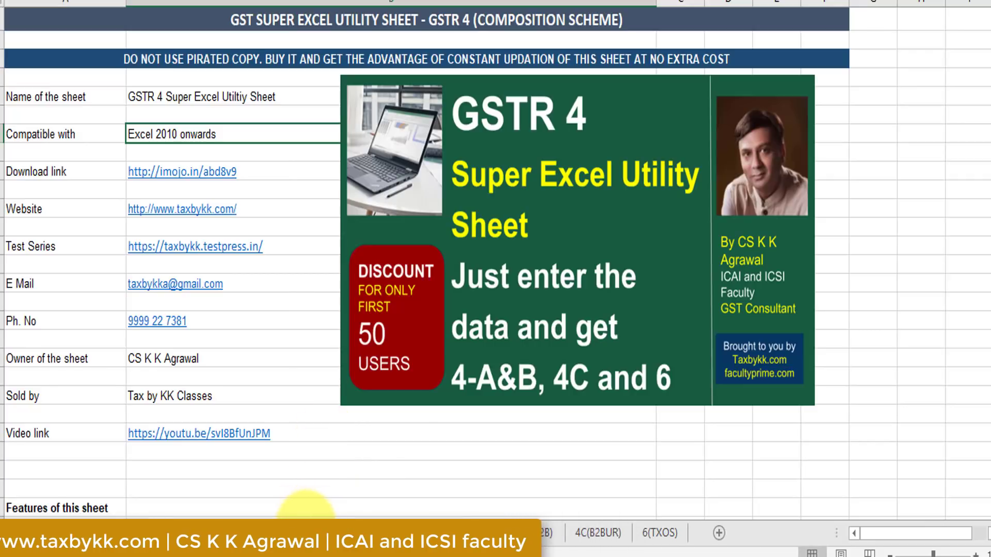
click(306, 531)
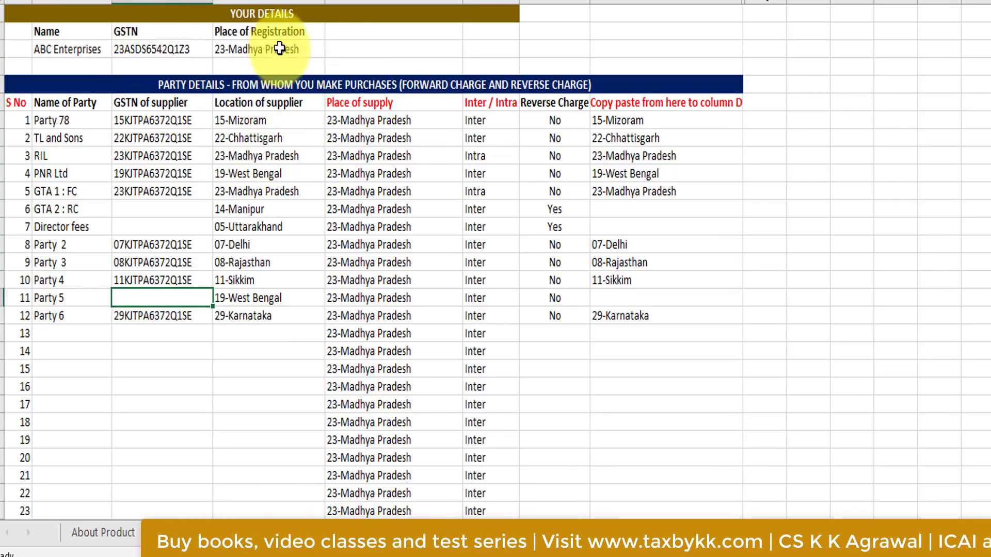
Step: Change the state code in your own GSTN from 23 to 24, making registration 24-Gujarat
click(94, 52)
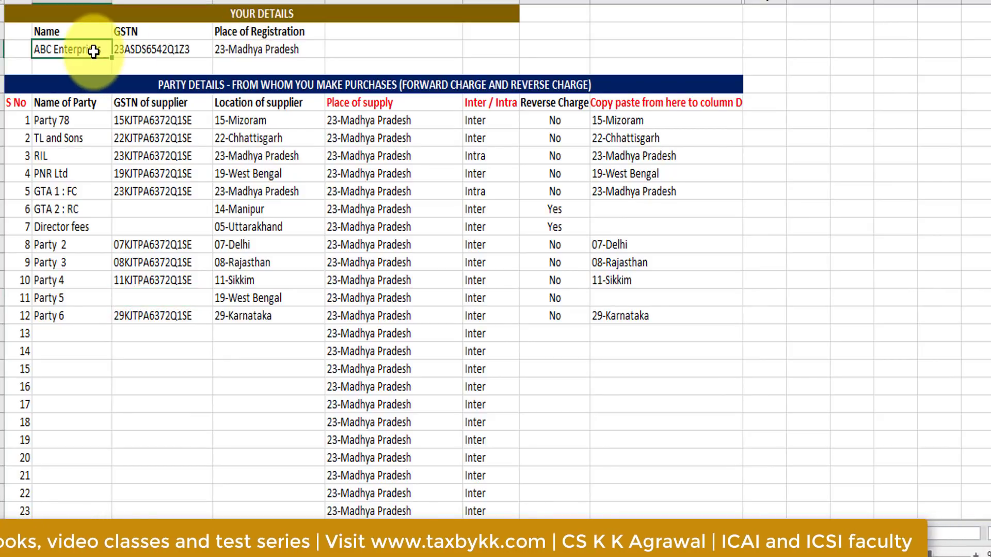
click(164, 46)
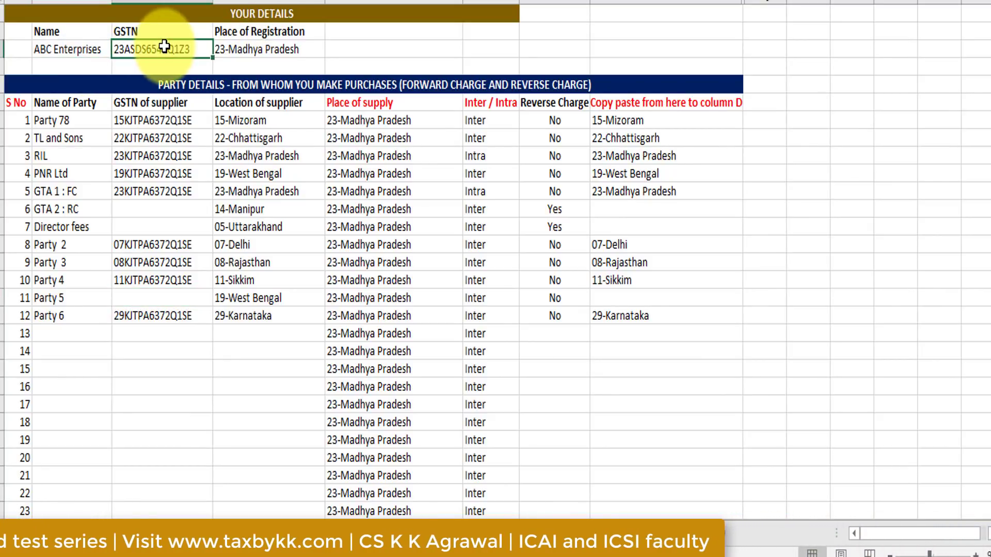
double_click(127, 49)
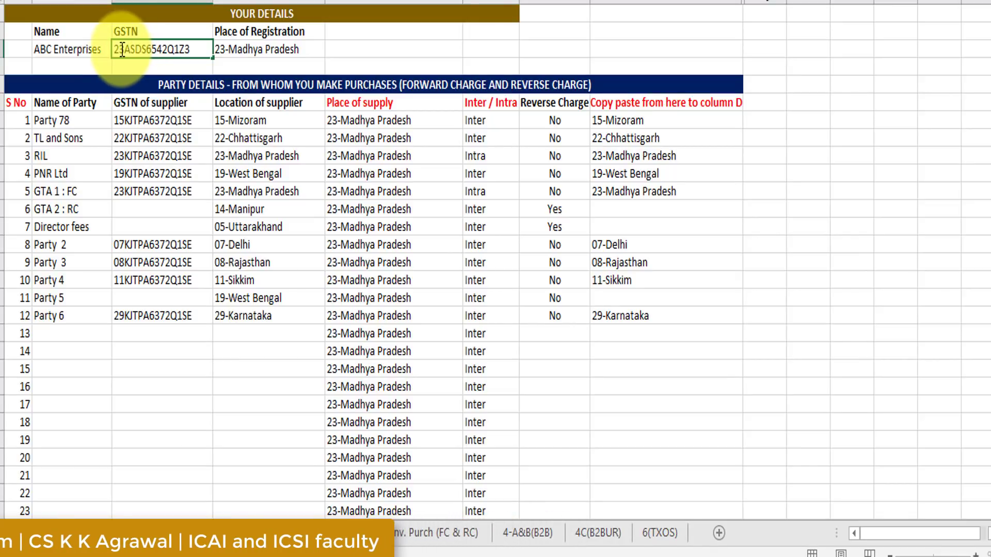
text(4)
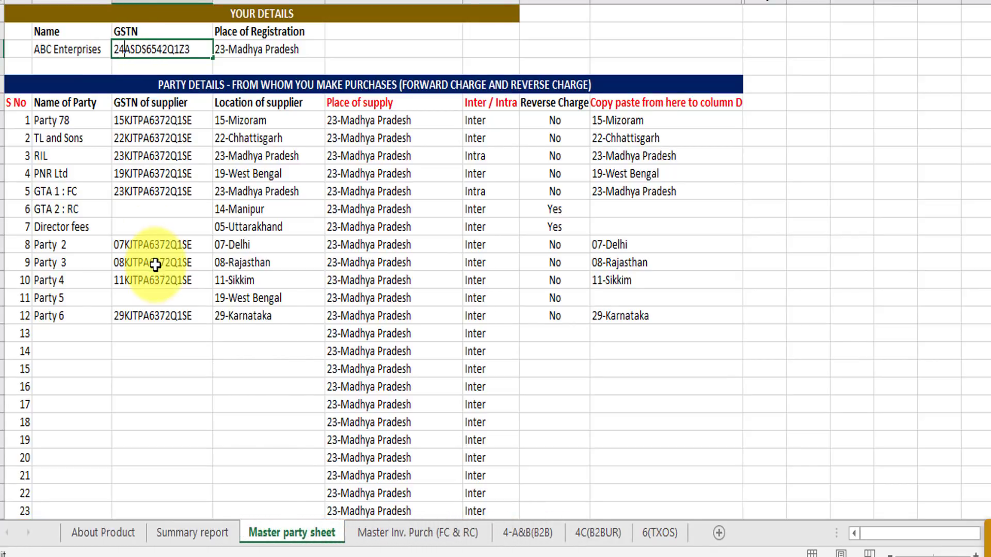
click(206, 194)
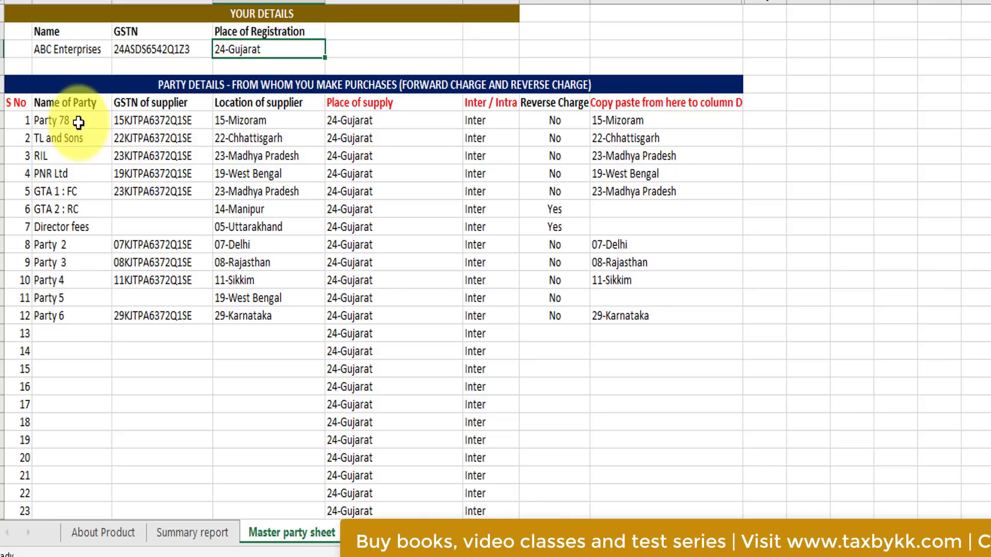
drag(78, 123, 78, 137)
Step: Change Party 78's GSTN so it begins with state code 18
drag(78, 206, 77, 316)
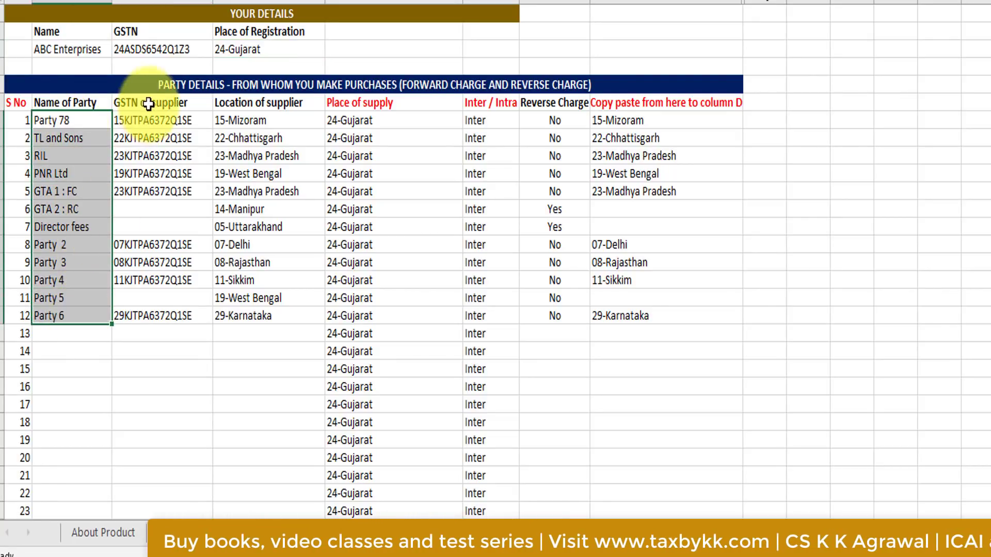
click(147, 122)
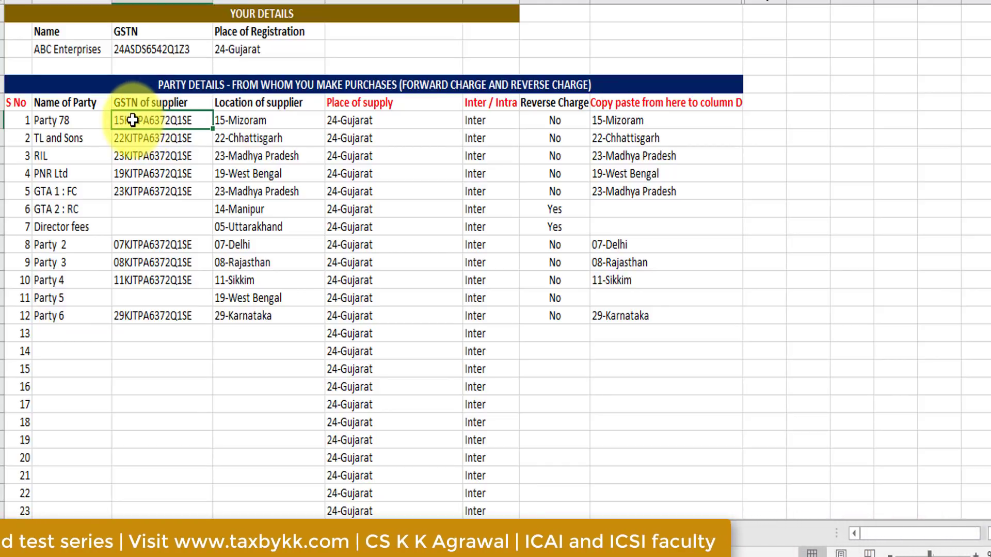
double_click(120, 119)
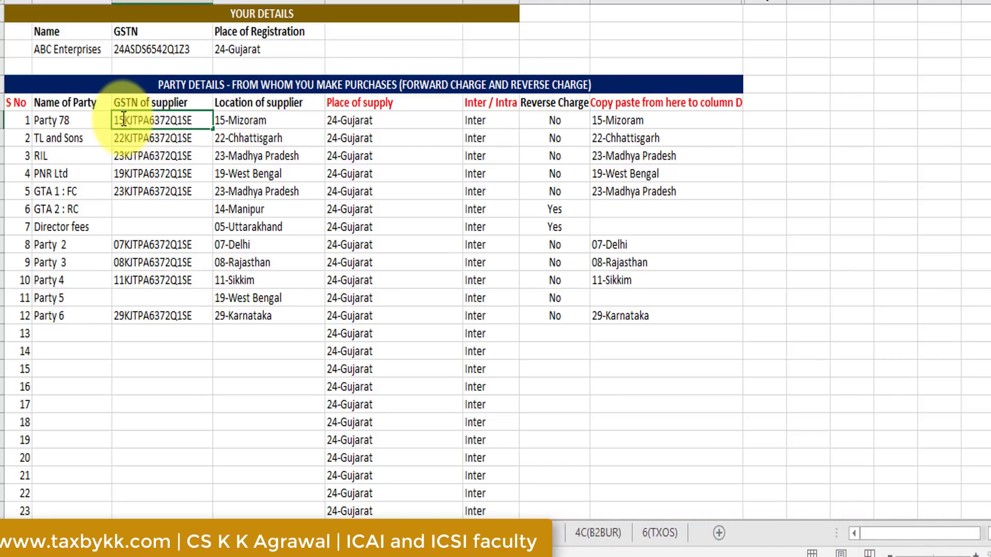
drag(118, 119, 122, 119)
text(8)
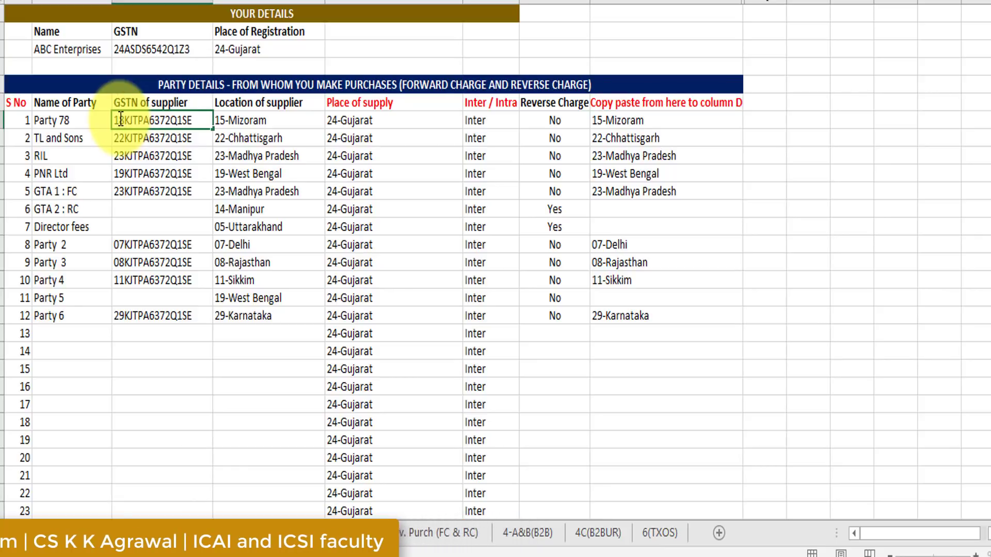
click(155, 174)
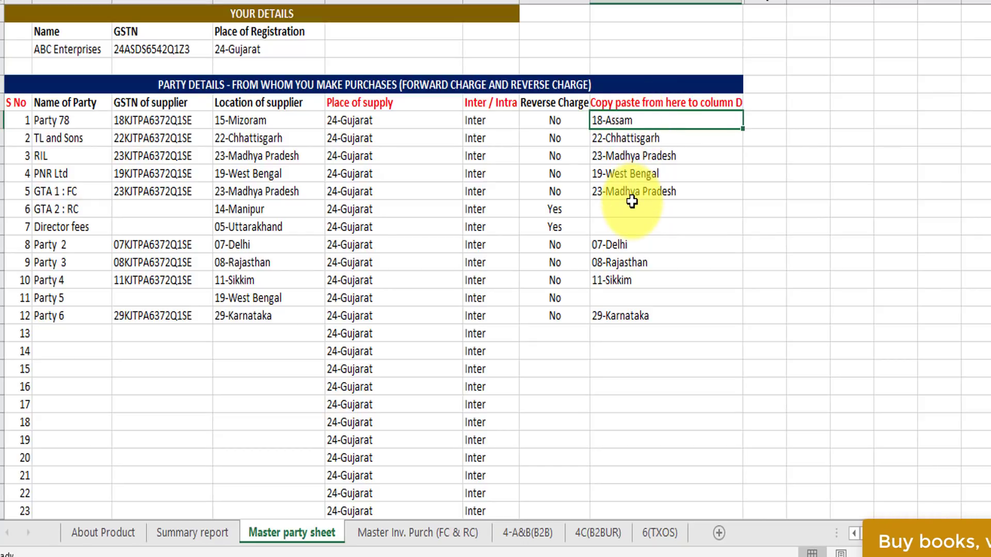
Step: Set Party 78's location of supplier to 18-Assam
click(311, 120)
click(331, 120)
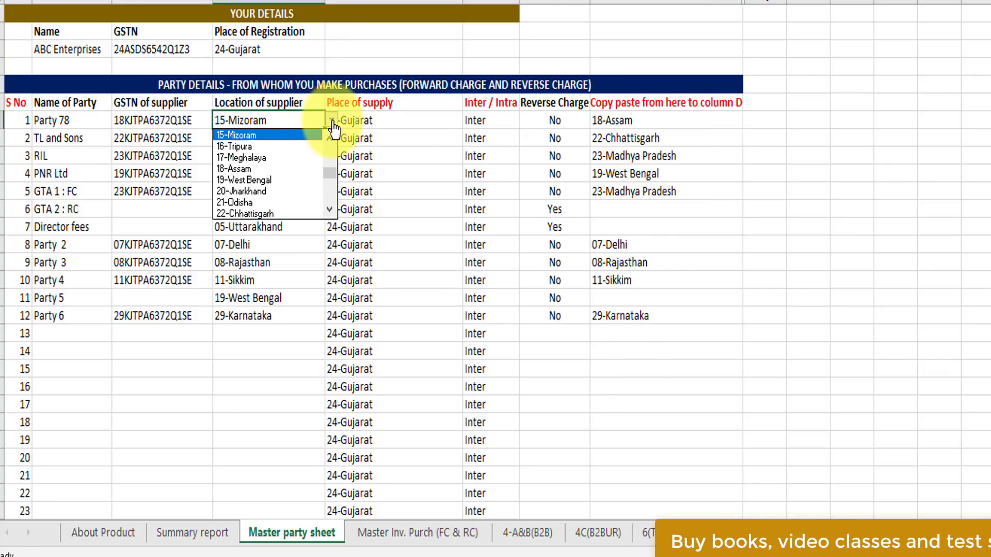
click(295, 170)
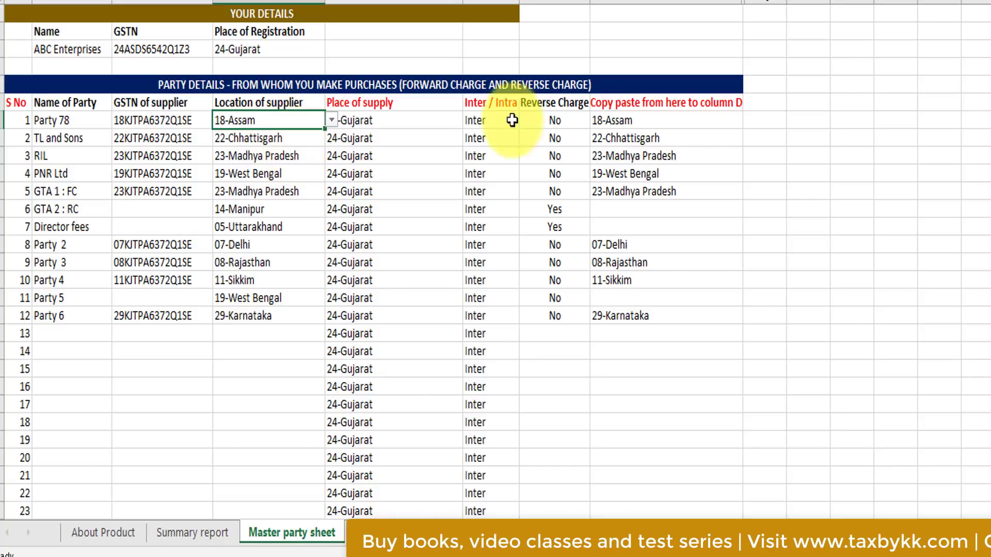
key(Right)
click(611, 121)
key(ctrl+c)
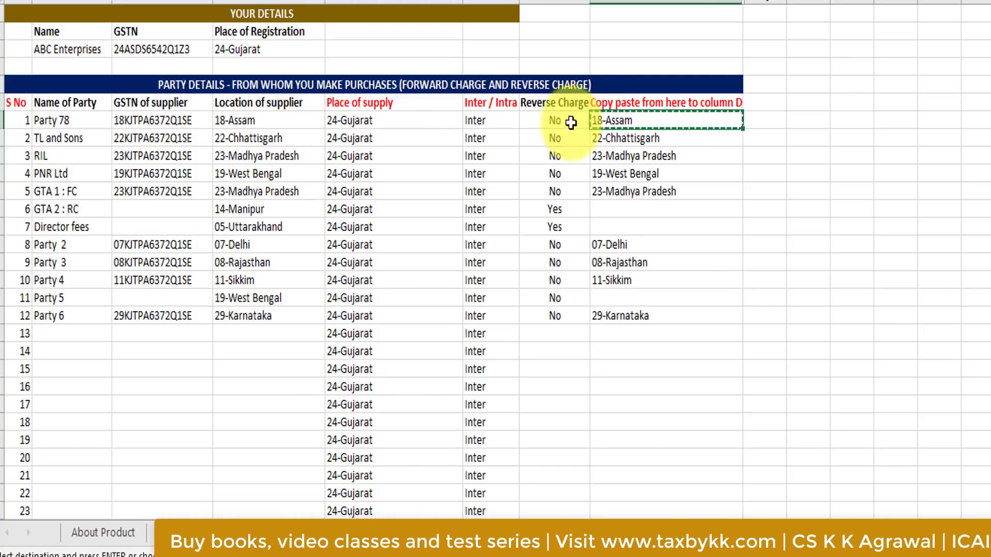
click(303, 123)
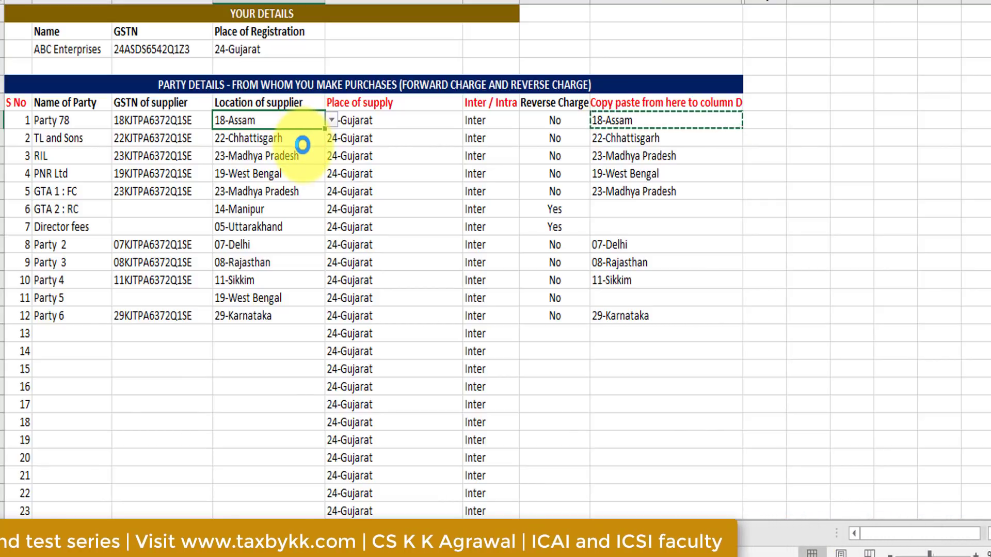
click(303, 144)
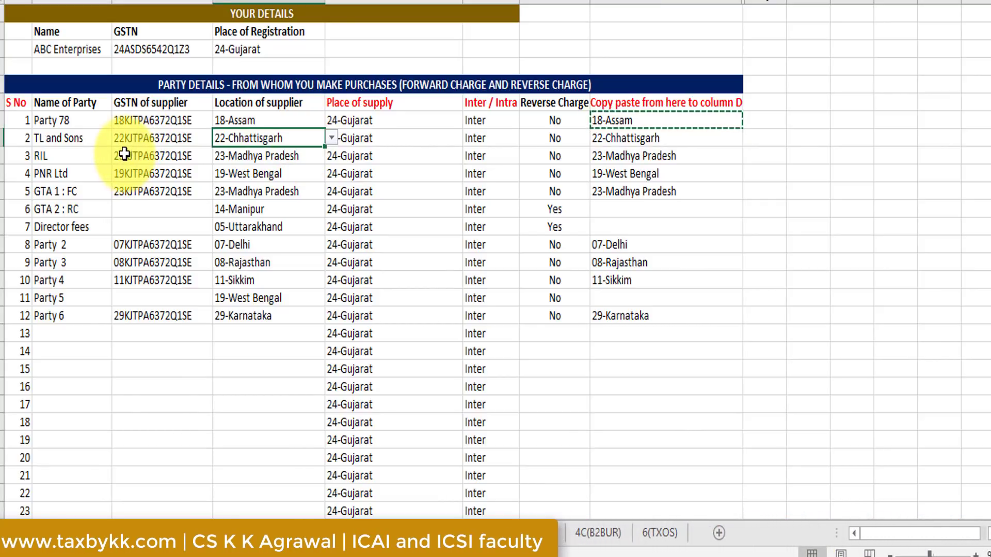
Step: Change RIL's GSTN state code to 01, leaving its location list unchanged
click(124, 154)
double_click(124, 154)
text(01)
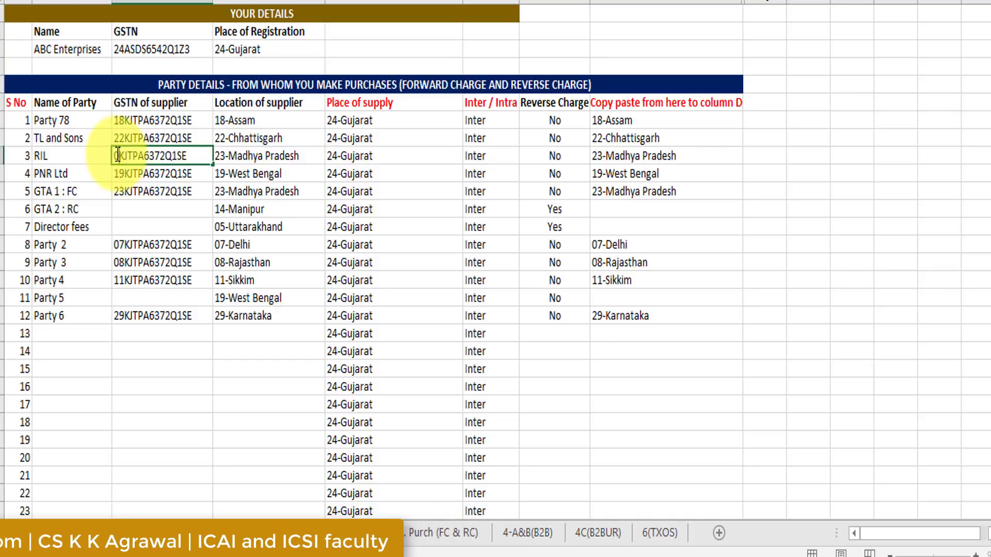
click(176, 192)
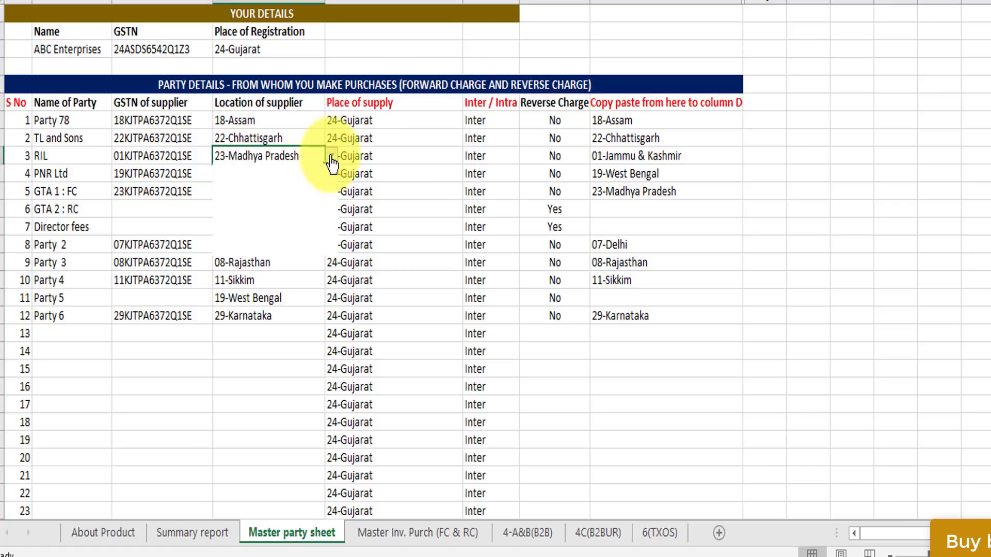
click(331, 156)
drag(327, 222, 327, 177)
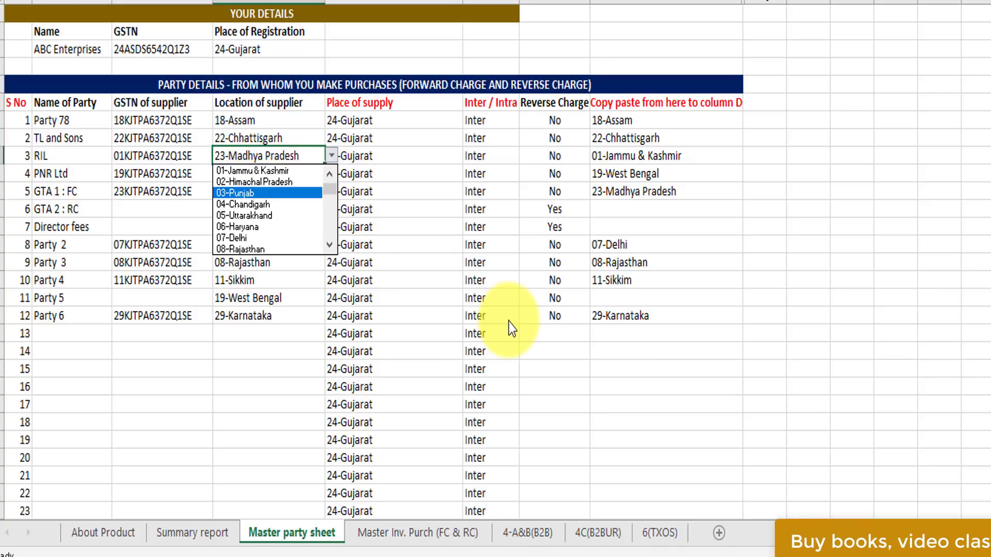
key(Escape)
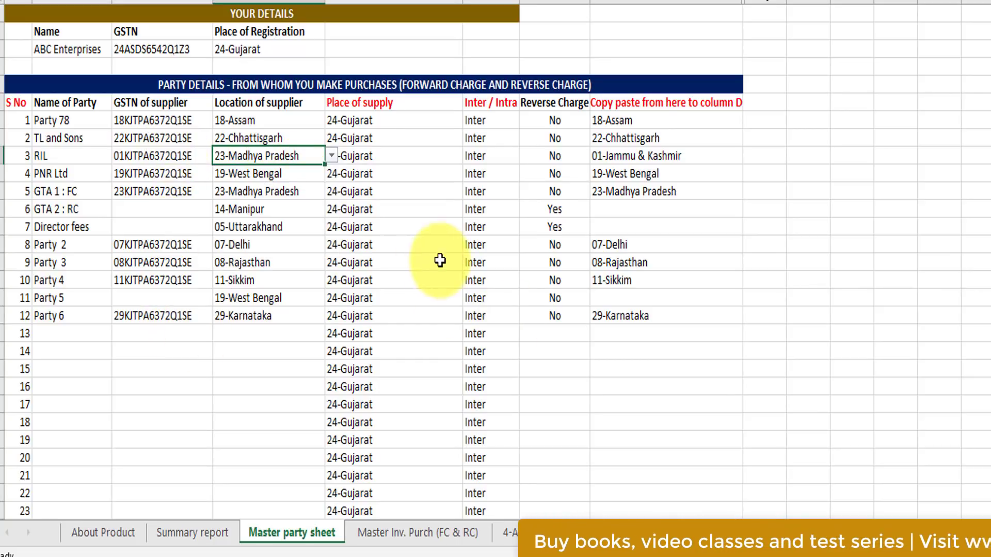
Step: Paste the five suggested states from column I into the first five supplier locations
drag(621, 121, 621, 195)
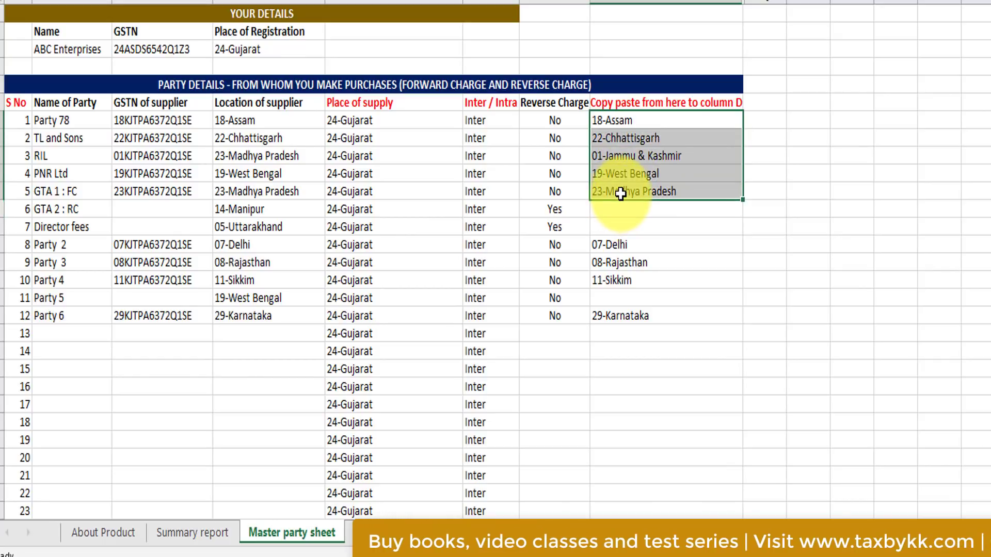
key(ctrl+c)
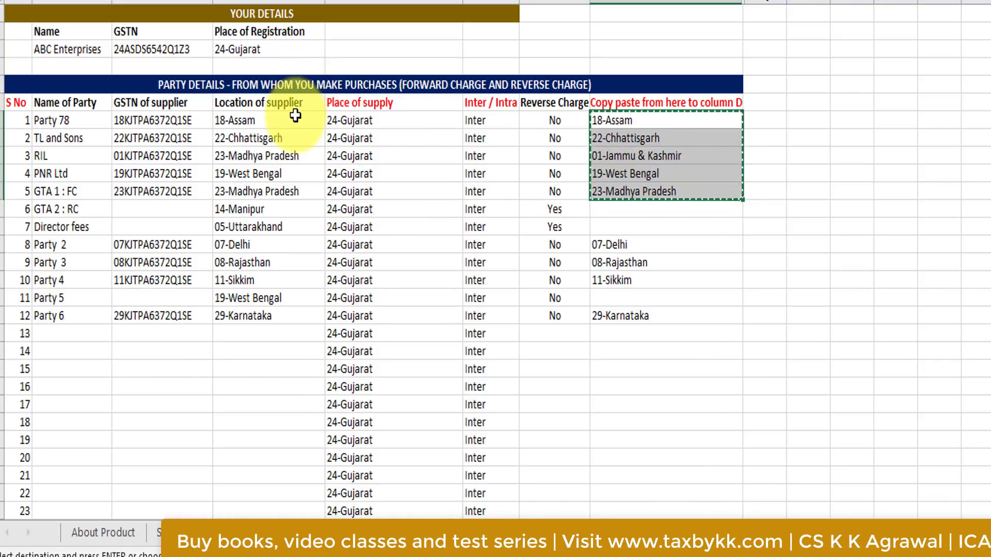
click(295, 120)
key(shift+Down)
key(shift+Down)
key(shift+Down)
key(ctrl+v)
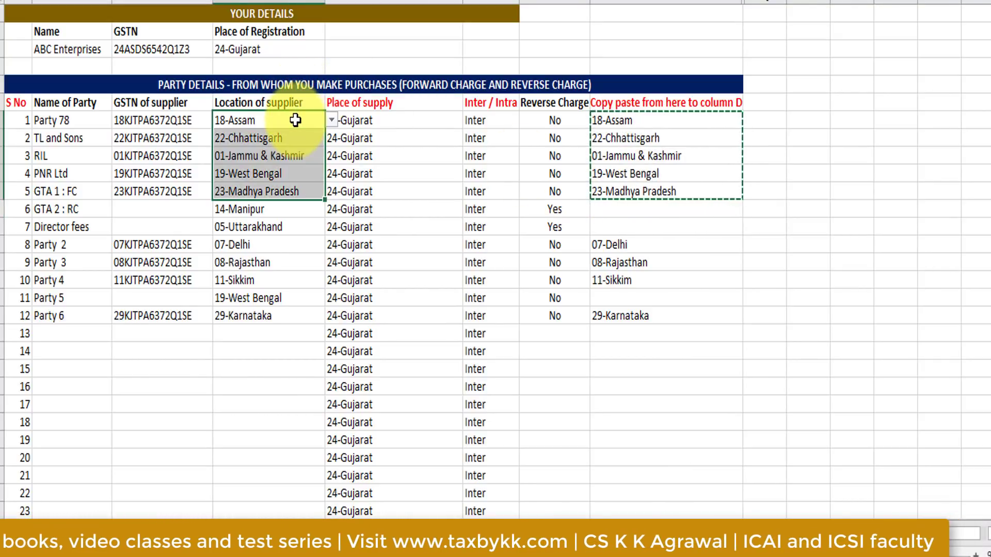
click(283, 263)
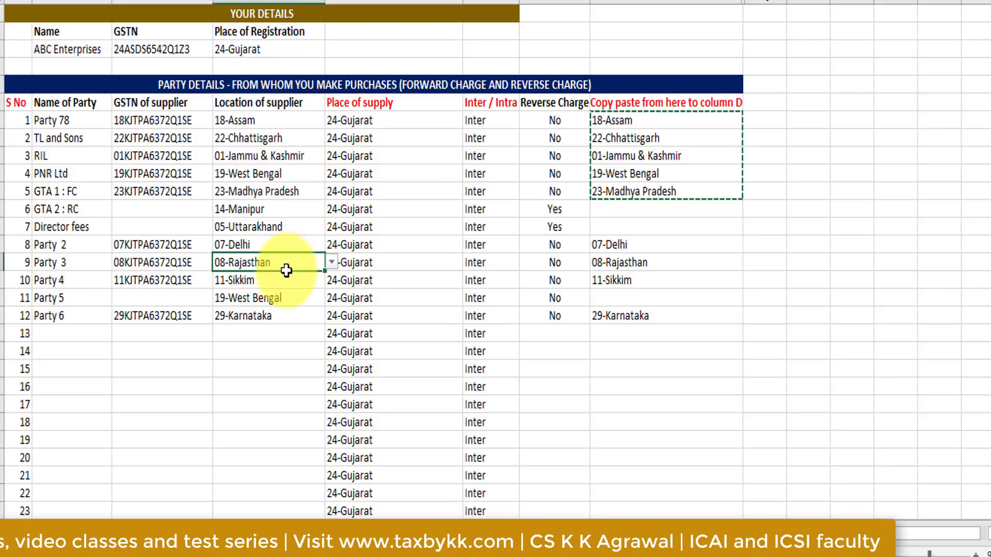
Step: Set GTA 2 : RC's location of supplier to 16-Tripura
click(137, 209)
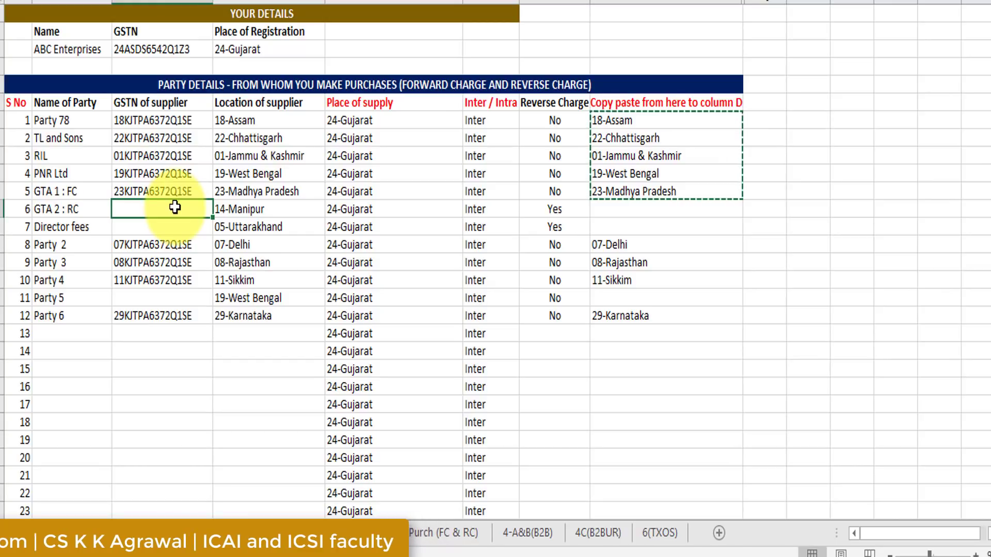
click(261, 211)
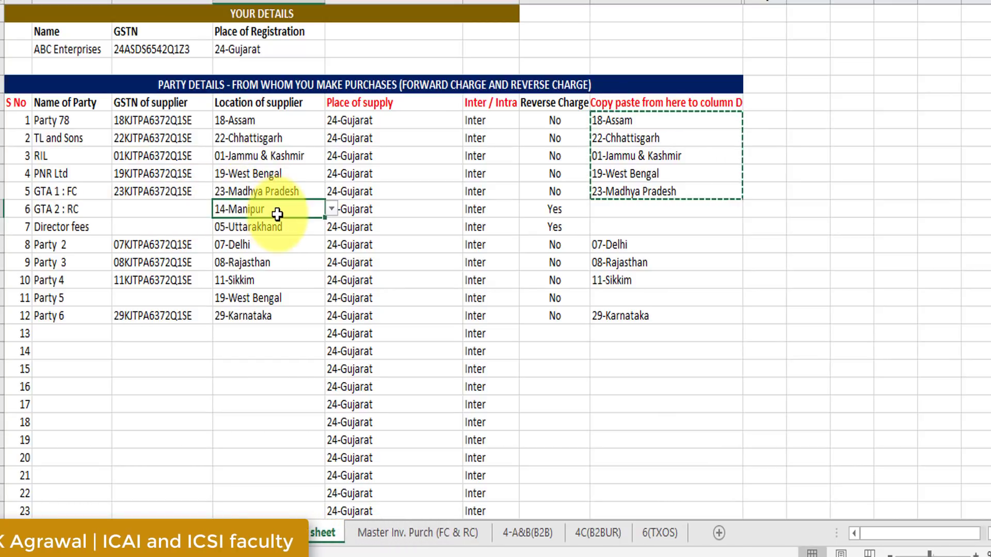
click(334, 210)
click(282, 250)
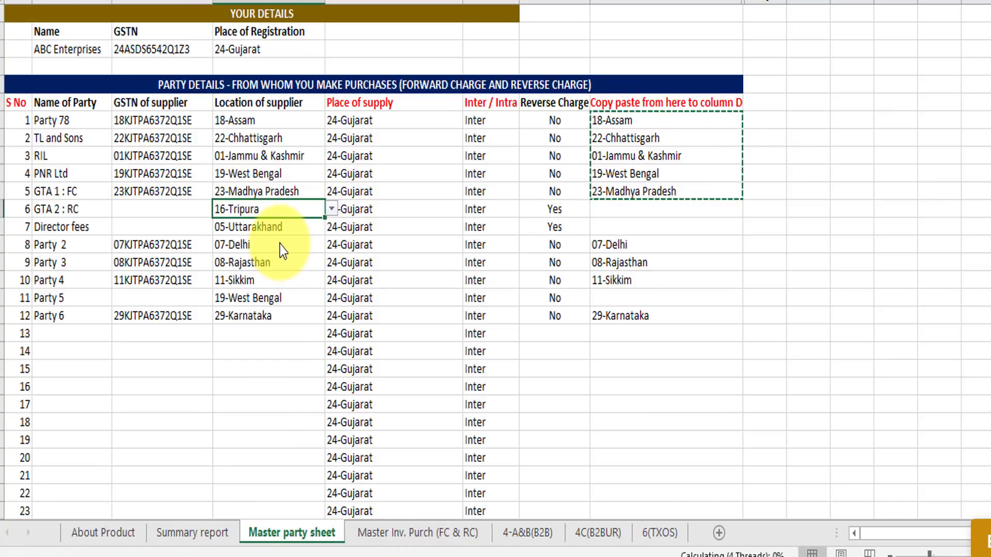
click(281, 247)
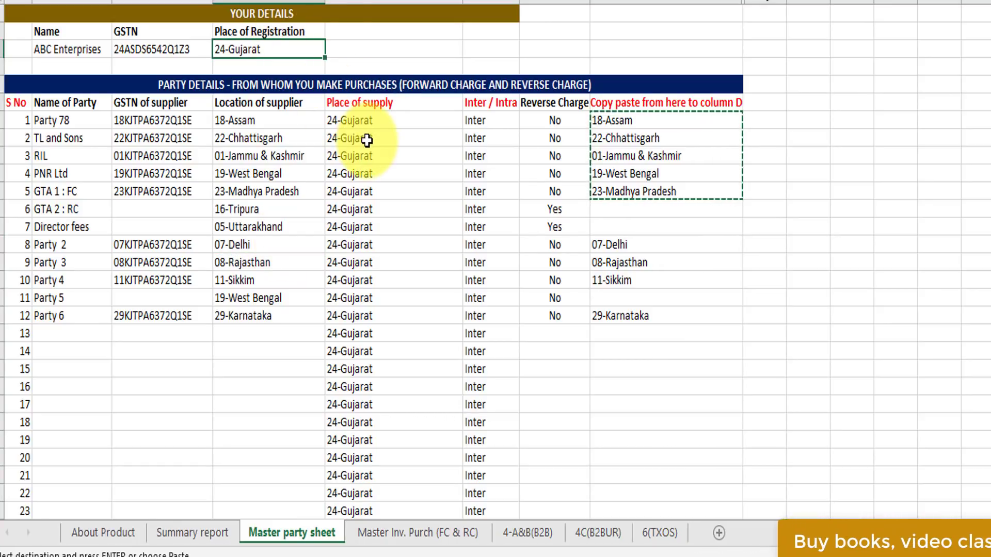
click(472, 122)
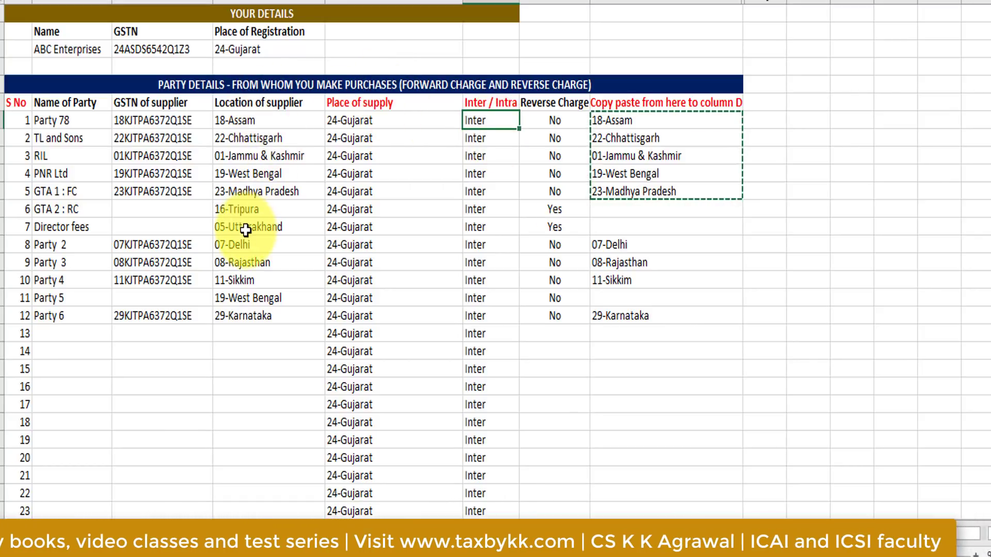
Step: Give Party 2 GSTN prefix 24 and location 24-Gujarat, recalculating so it shows Intra
click(123, 245)
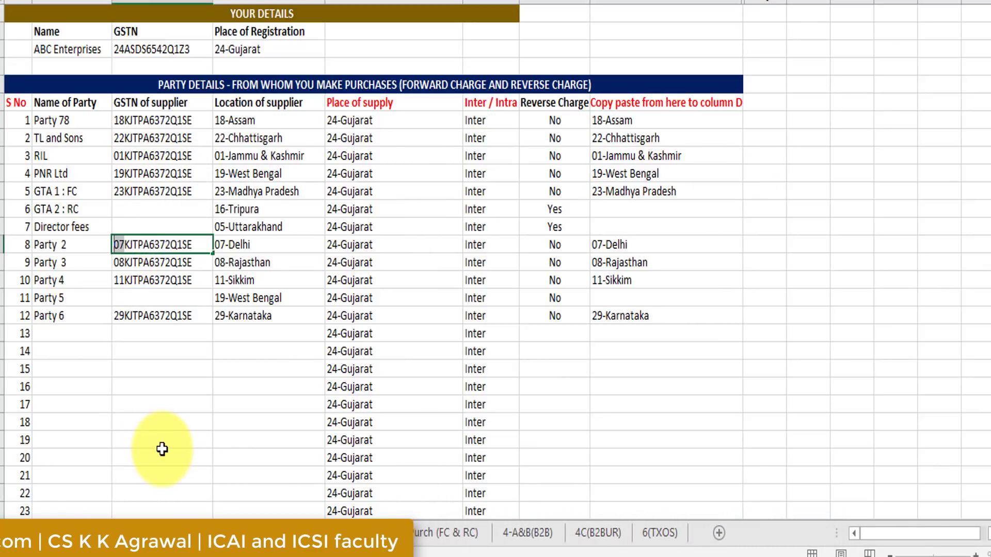
text(24)
click(279, 299)
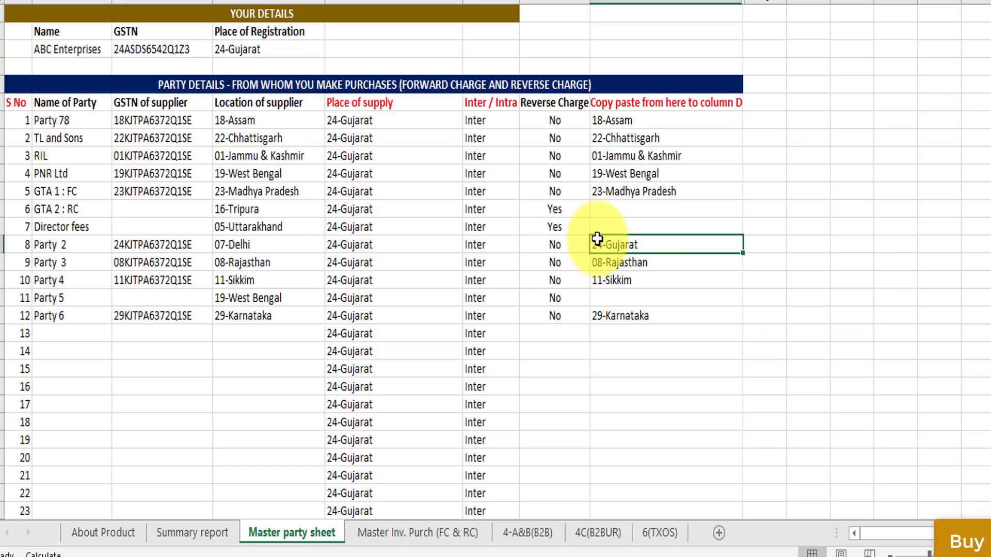
key(ctrl+c)
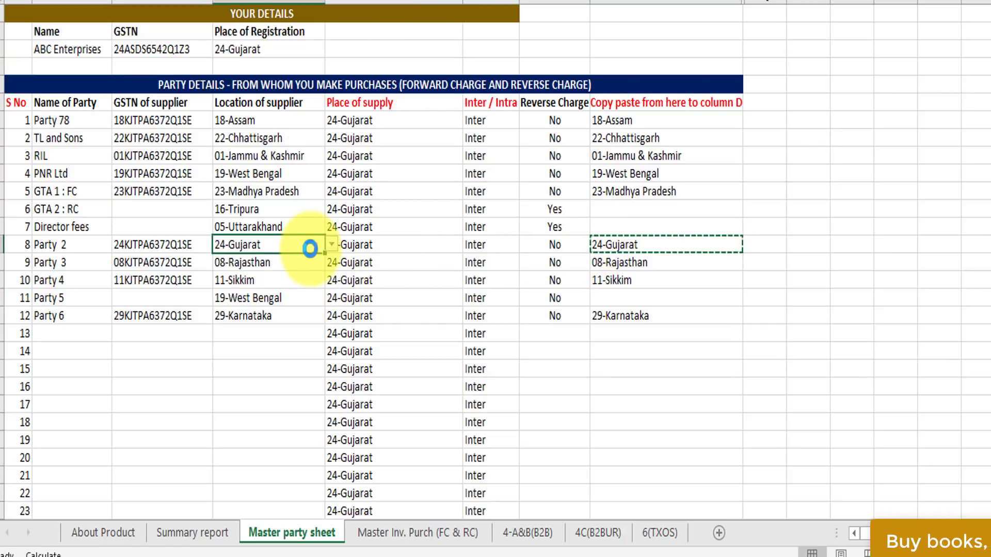
click(315, 333)
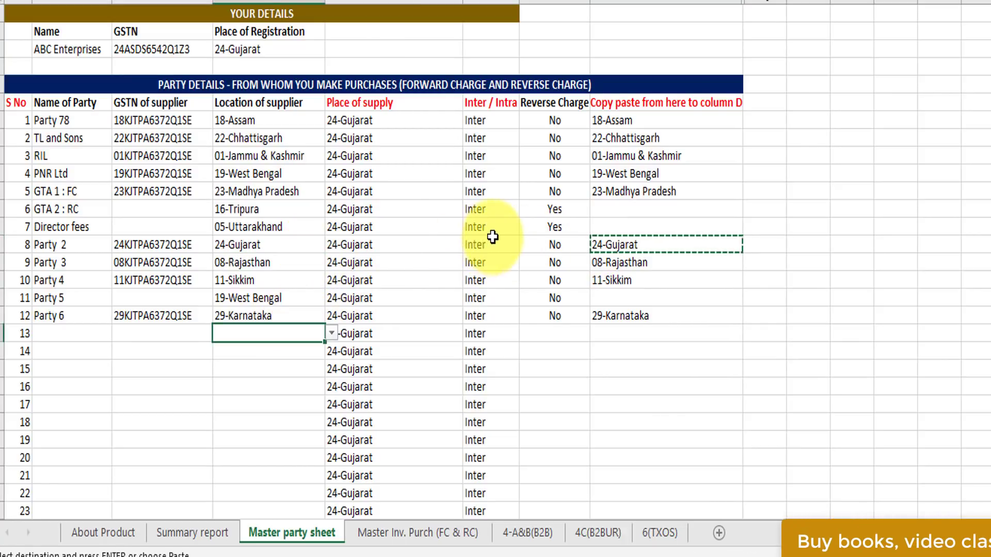
click(479, 248)
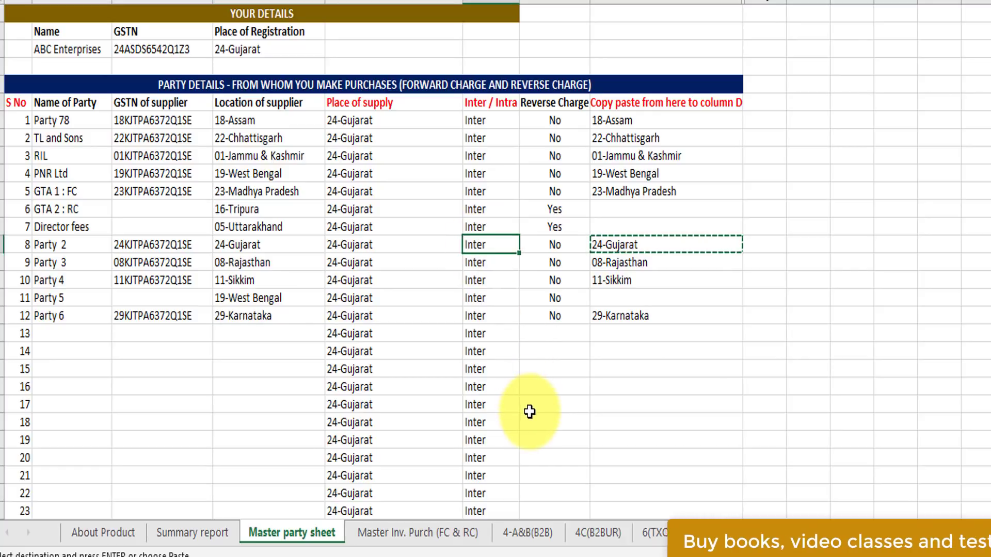
key(F9)
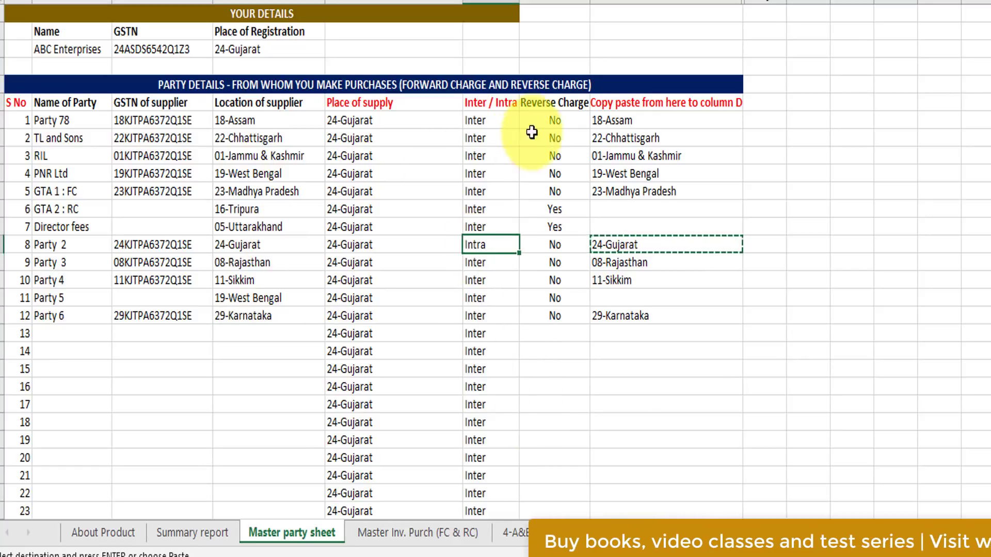
click(571, 115)
Step: Confirm reverse charge stays No for the first party and Party 5, then show Master Inv. Purch (FC & RC)
click(596, 121)
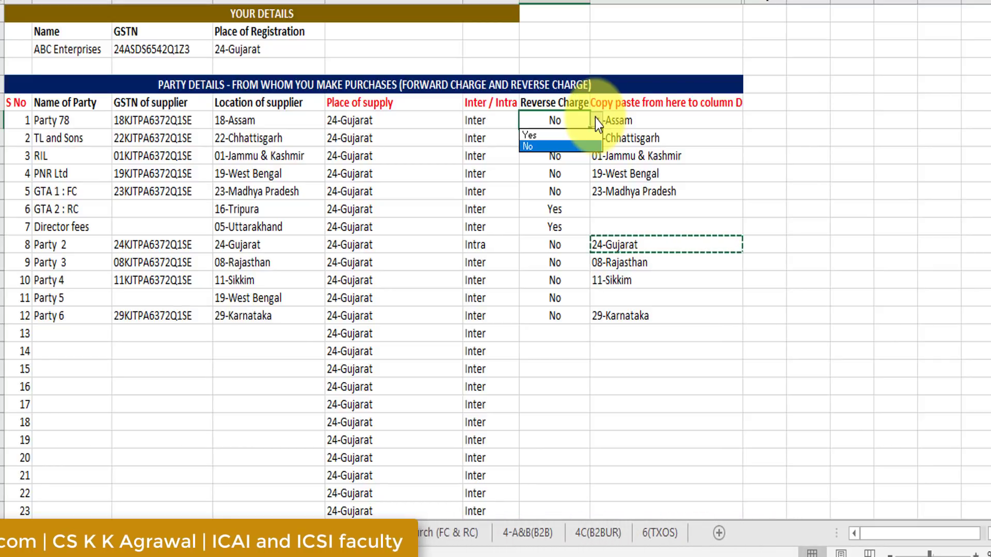
click(101, 211)
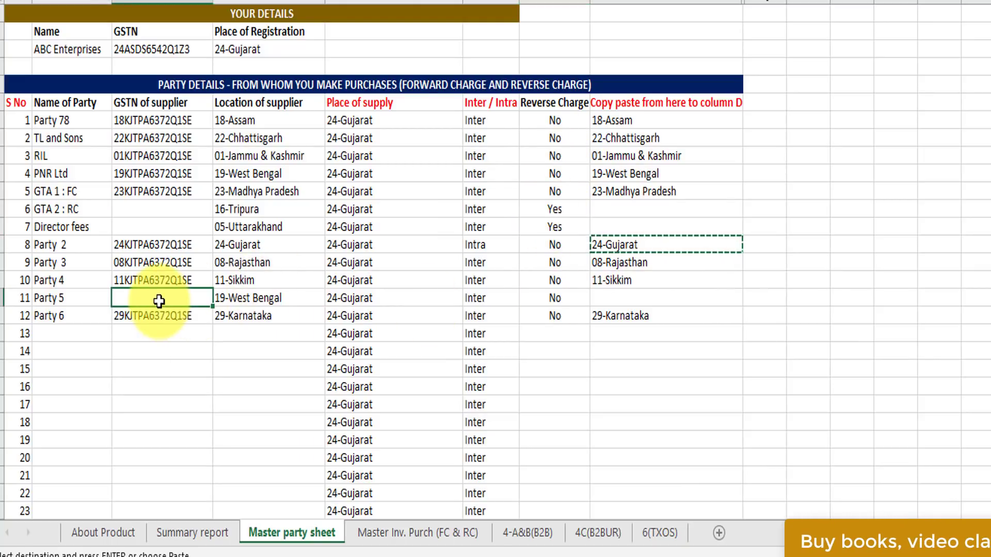
click(567, 295)
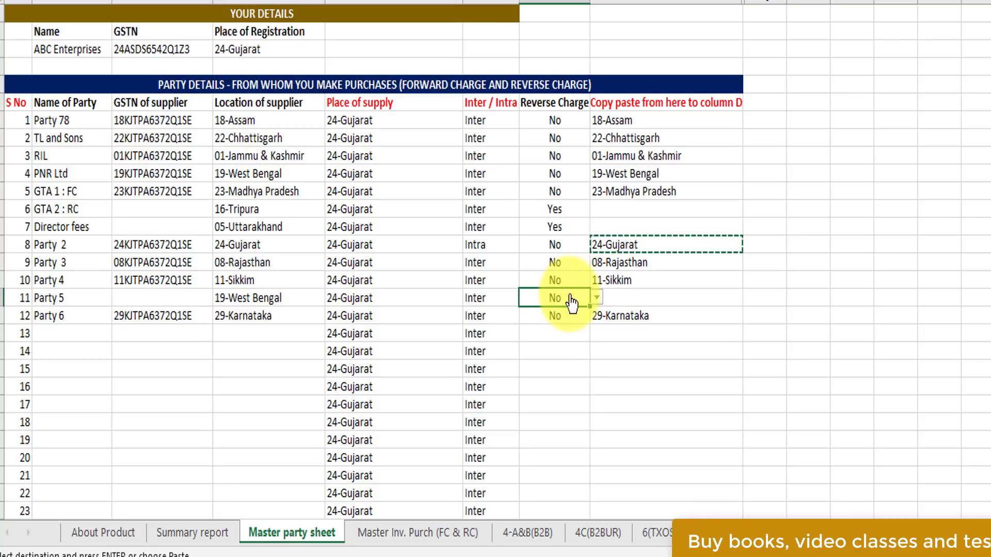
click(600, 300)
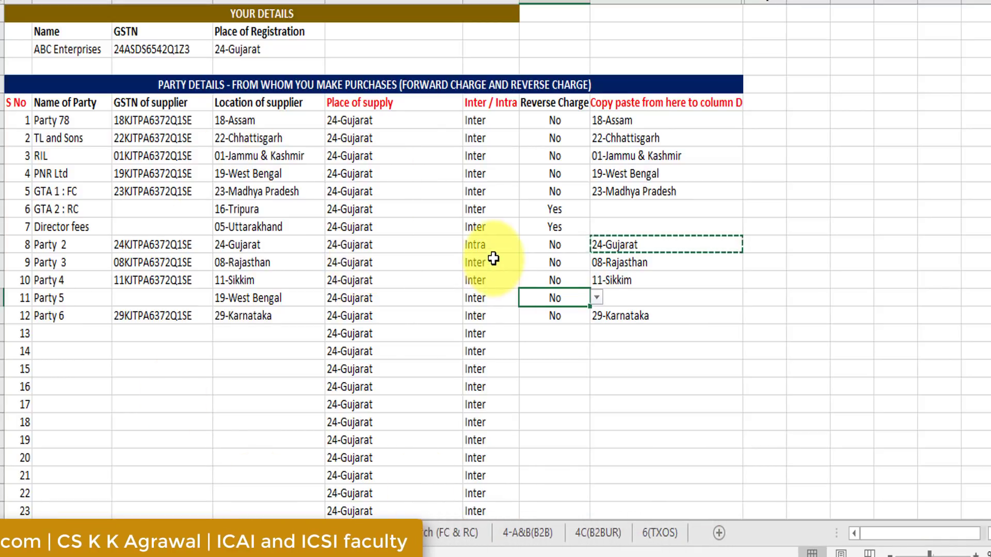
click(397, 532)
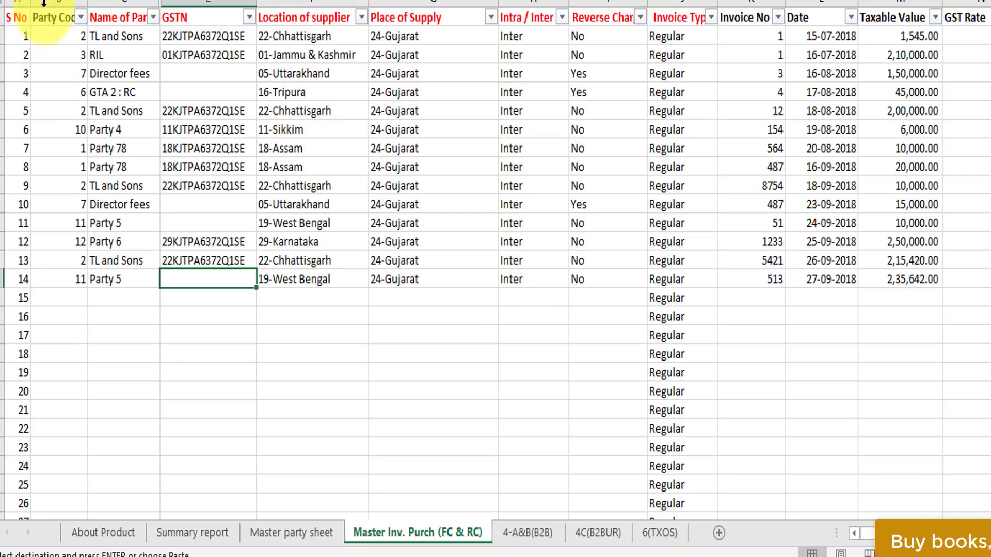
Step: Enter party code 5 for the first purchase invoice, pulling GTA 1 : FC and 23-Madhya Pradesh
click(40, 35)
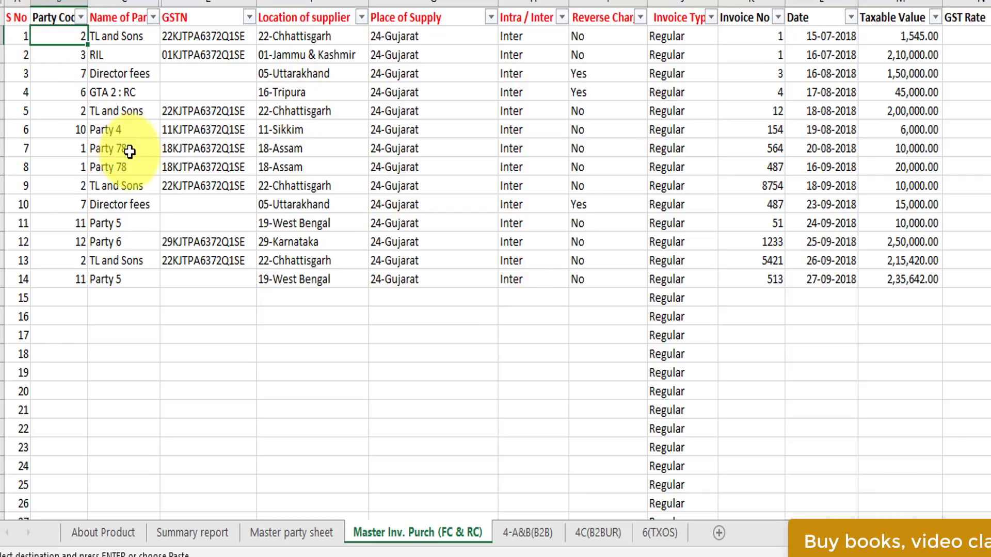
text(5)
click(268, 109)
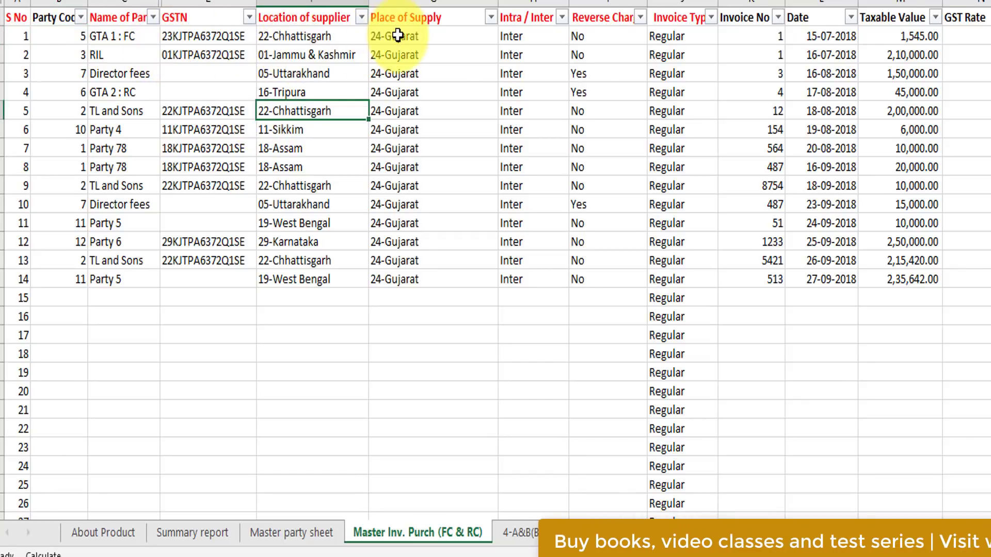
key(F9)
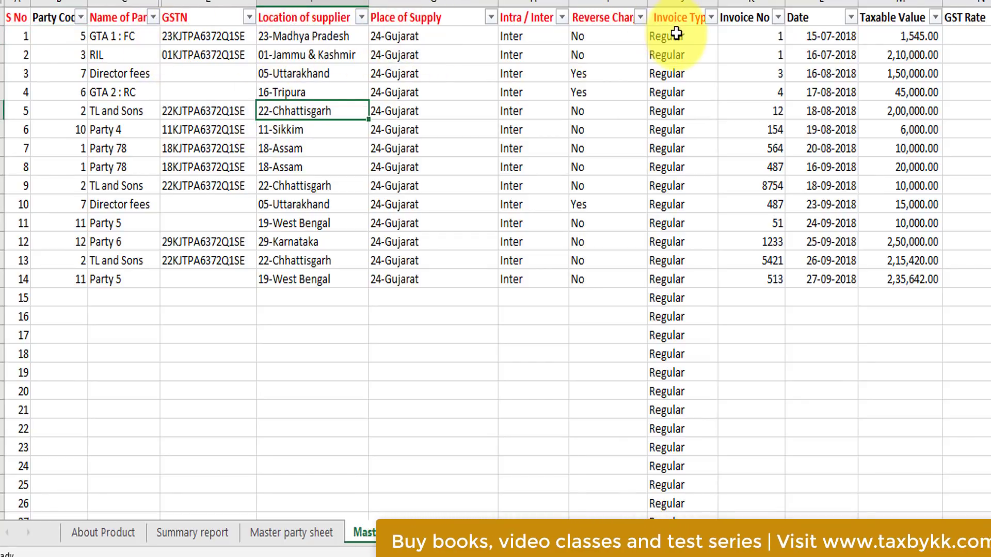
click(676, 35)
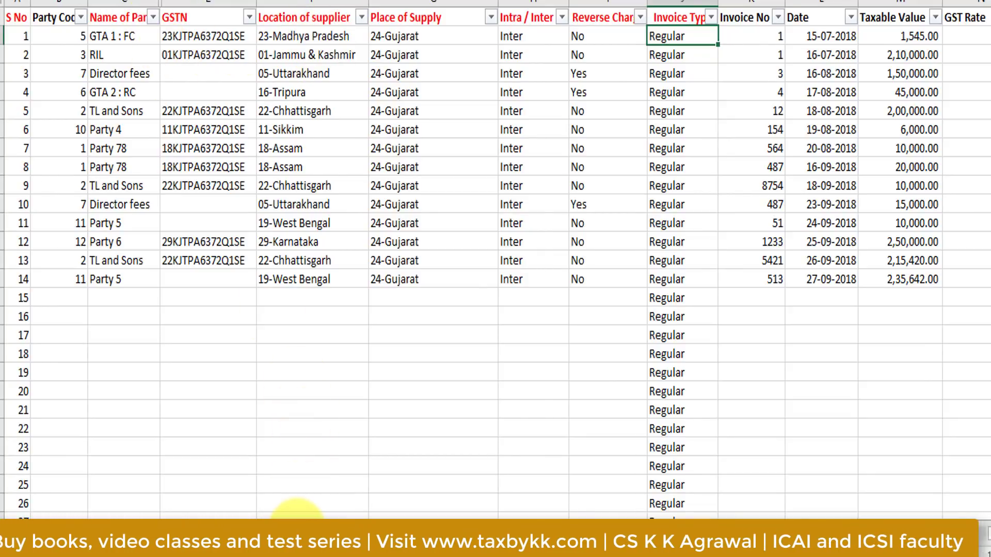
click(297, 513)
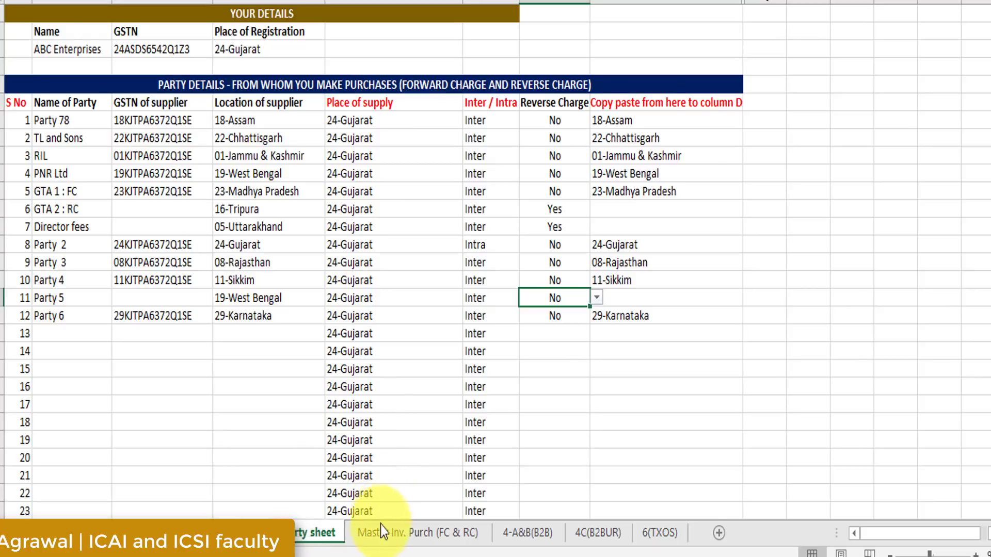
click(380, 532)
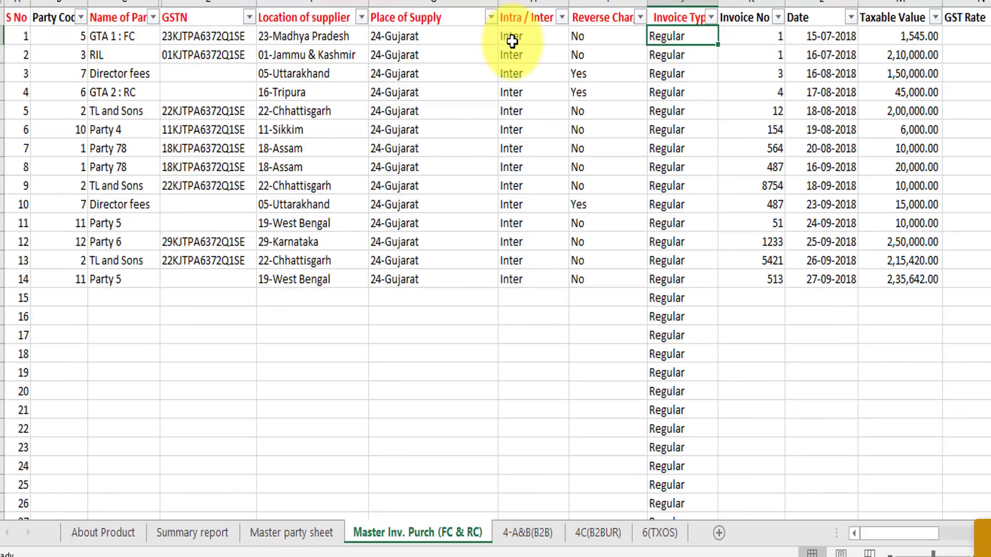
Step: Date the second purchase invoice 15-07-2018
scroll(730, 179, right, 2)
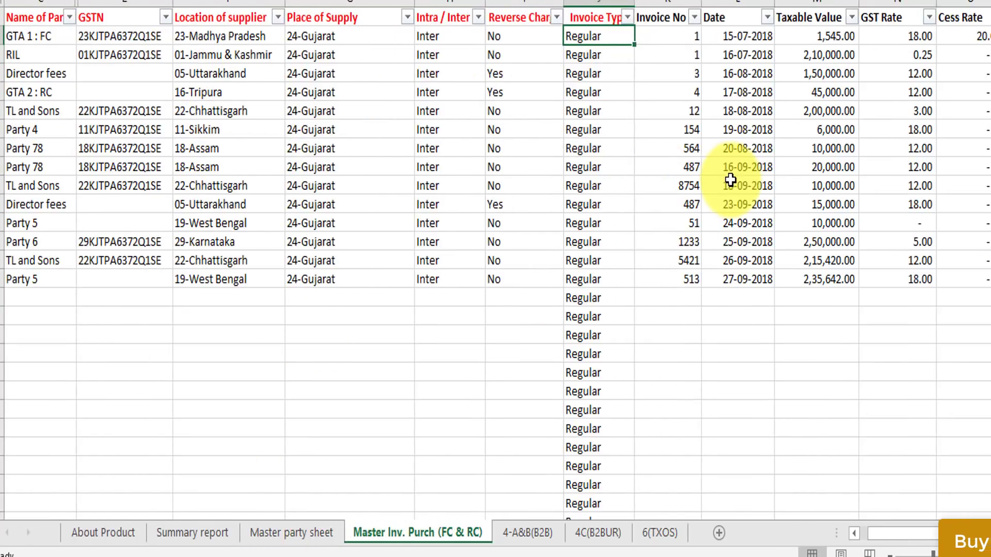
scroll(641, 154, right, 3)
scroll(542, 165, right, 1)
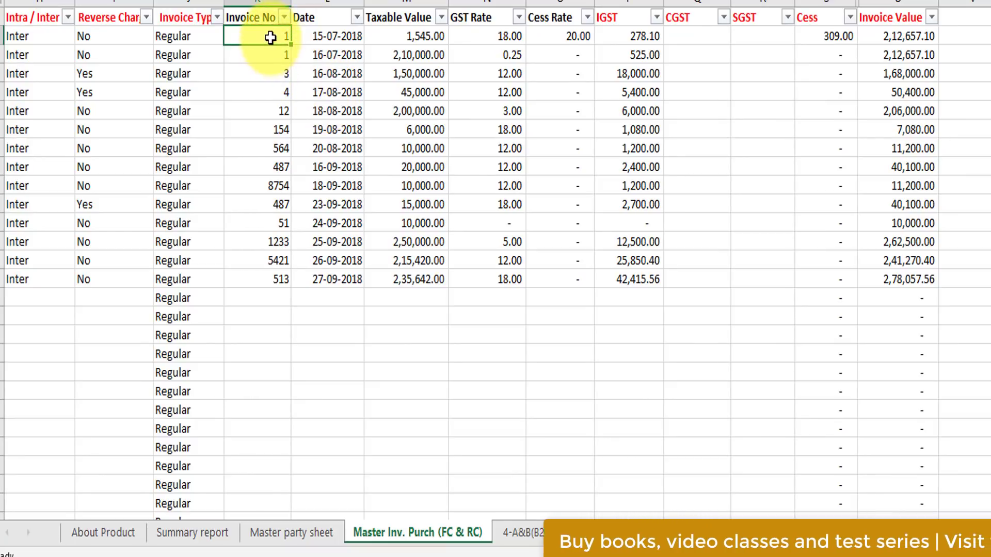
click(358, 55)
text(15-07)
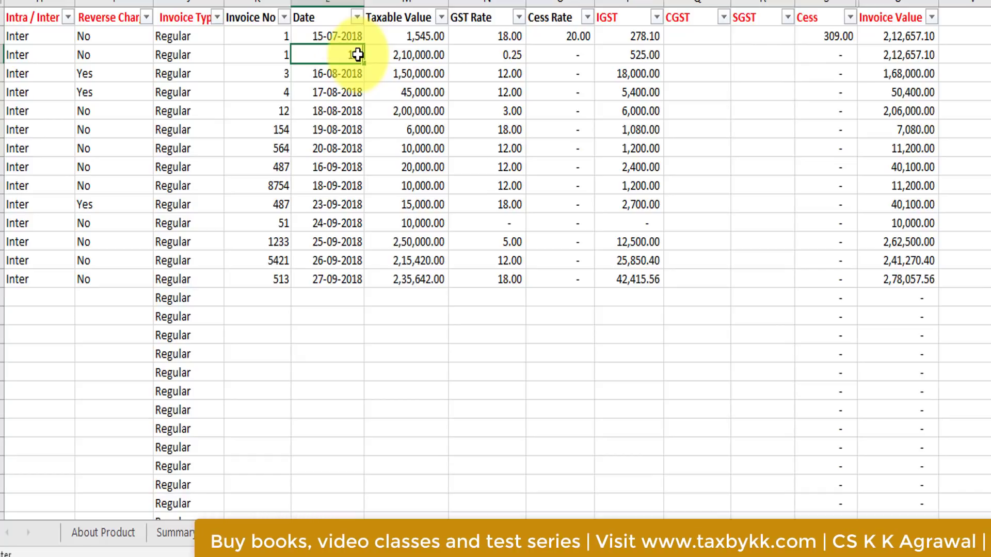
Step: Set the second invoice's number to 2, checking invoice values 2,132.10 and 2,10,525.00
mouse_move(418, 36)
mouse_down()
mouse_move(418, 55)
mouse_move(489, 35)
mouse_up()
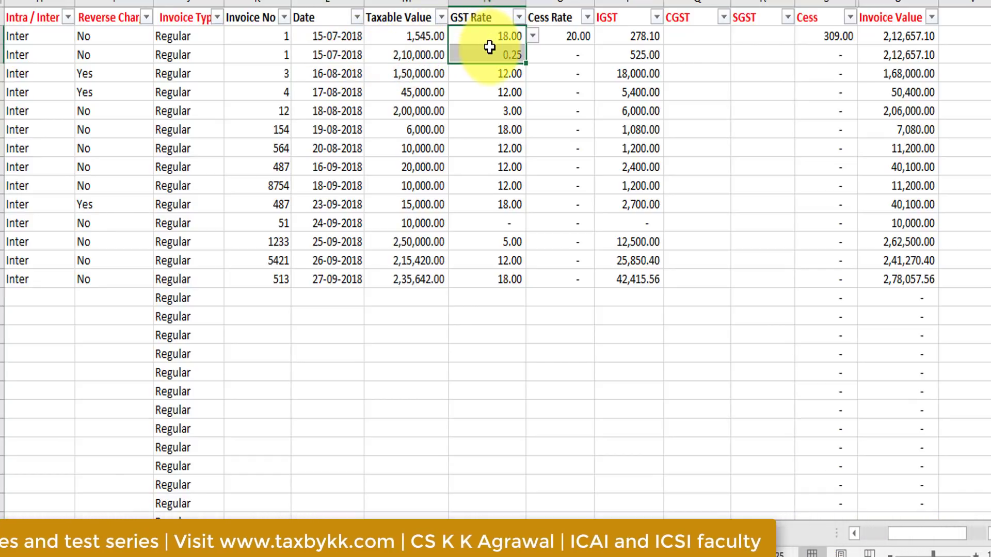
click(559, 54)
click(864, 51)
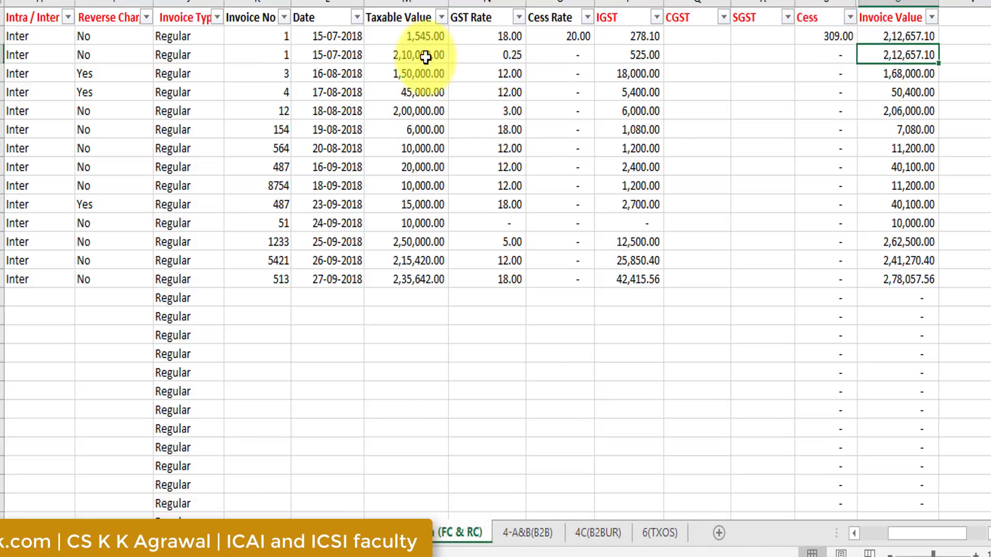
drag(423, 36, 432, 51)
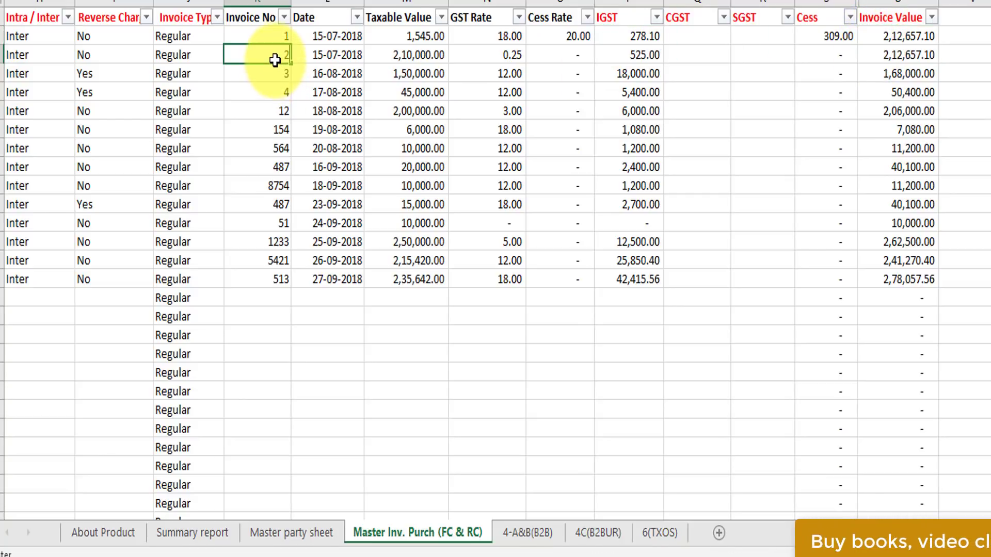
click(410, 148)
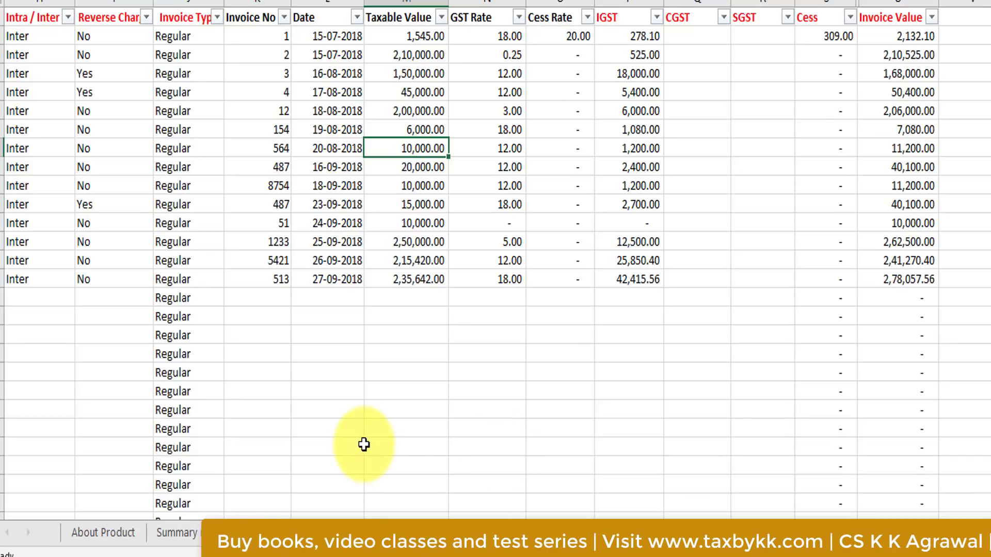
scroll(265, 194, left, 3)
scroll(258, 155, left, 3)
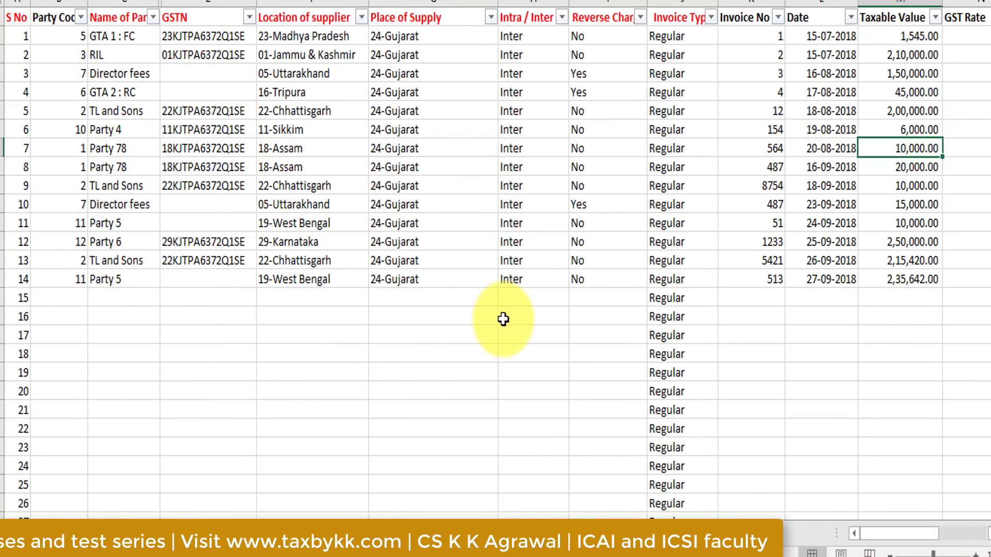
scroll(503, 319, down, 1)
scroll(503, 319, up, 1)
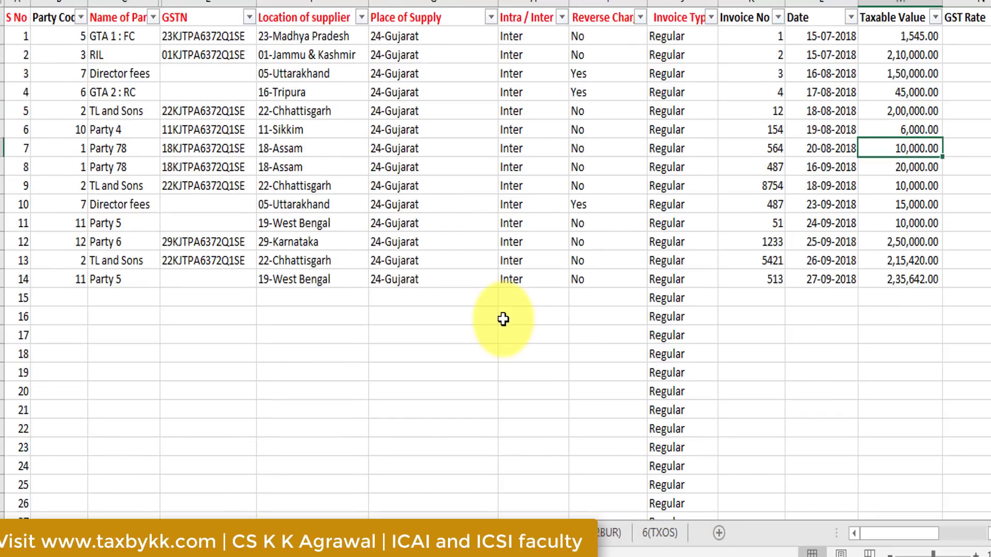
Step: Compare the utility's auto-filled 4-A&B(B2B) sheet with the offline tool's empty B2B and B2BUR sheets
click(525, 533)
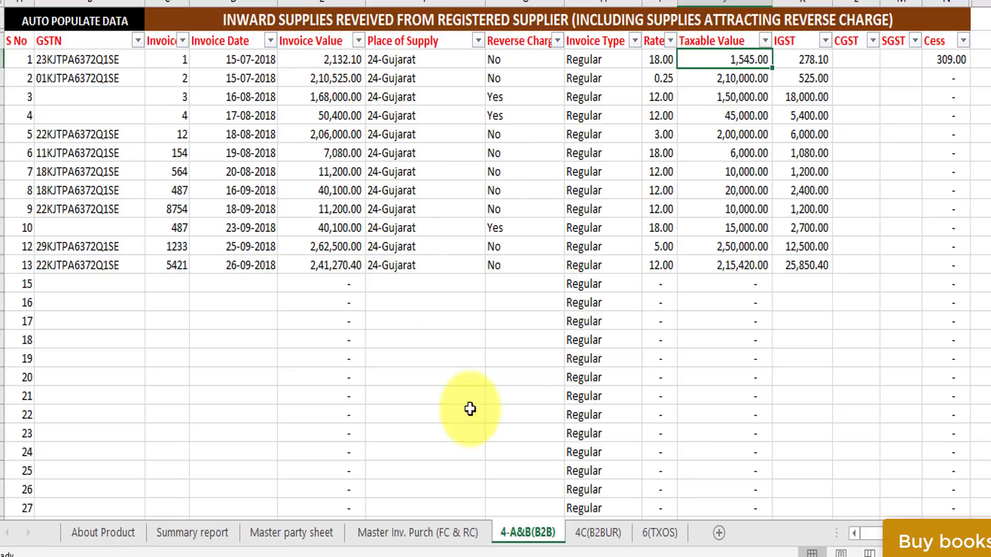
click(593, 479)
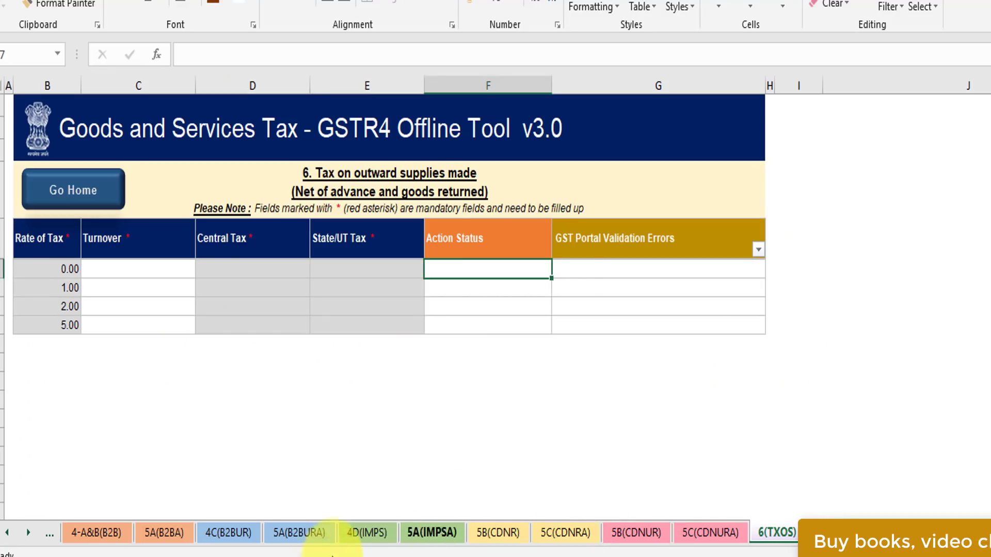
click(98, 532)
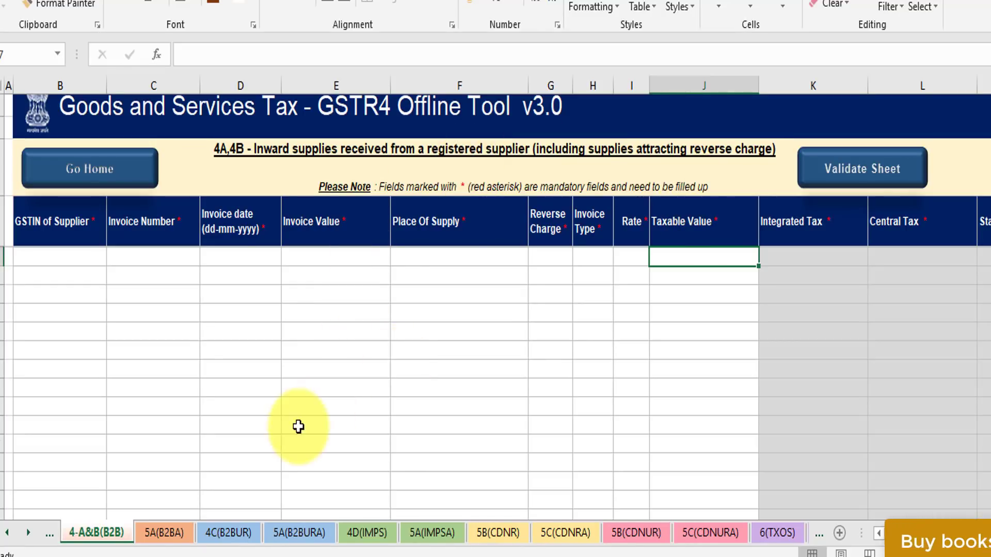
click(224, 530)
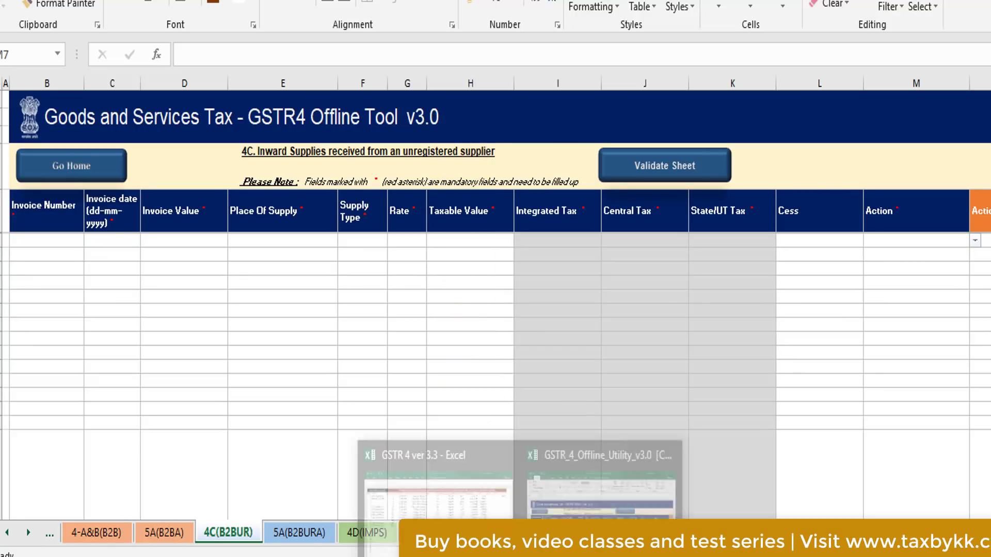
click(471, 513)
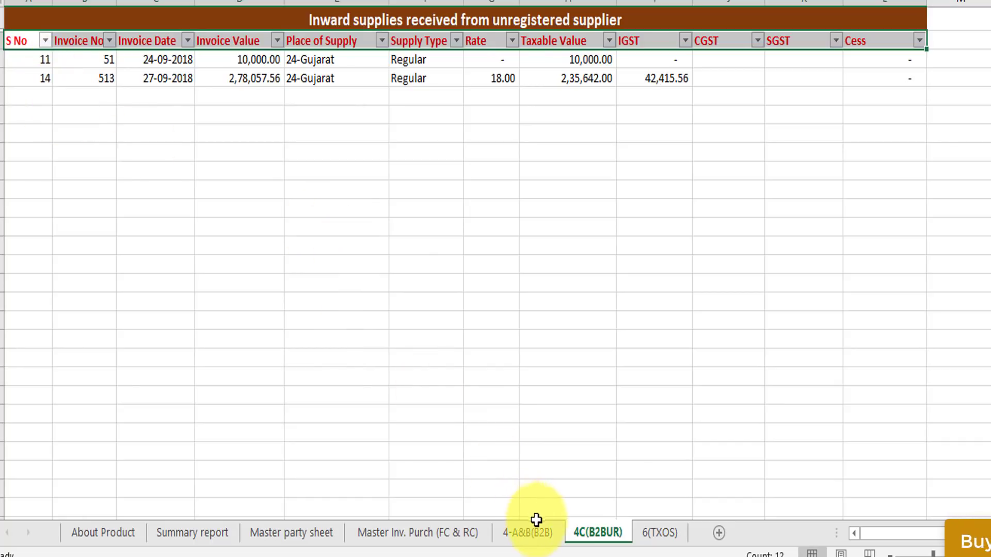
Step: Inspect the purchase register where Party 5's row 11 and row 14 invoices lack a GSTN
click(405, 532)
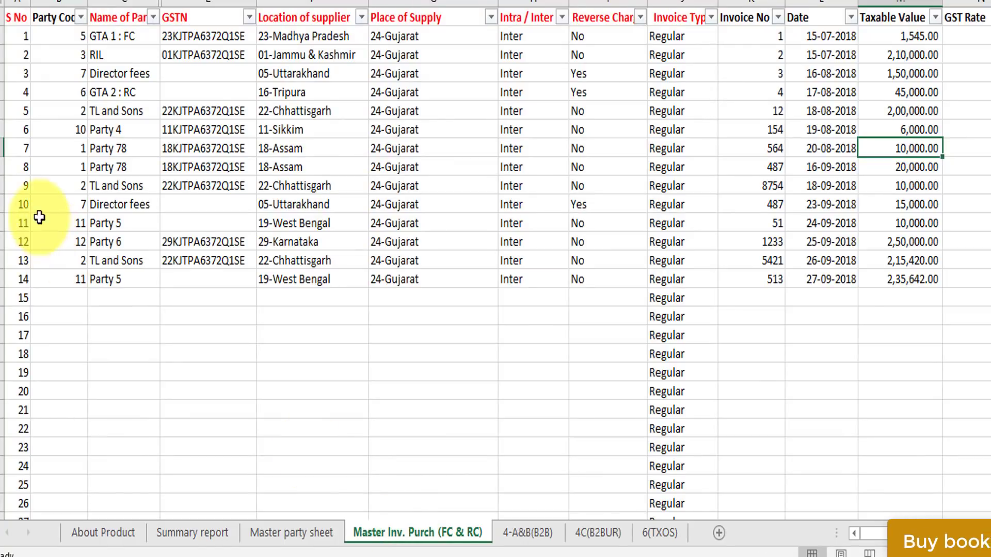
drag(23, 218, 196, 223)
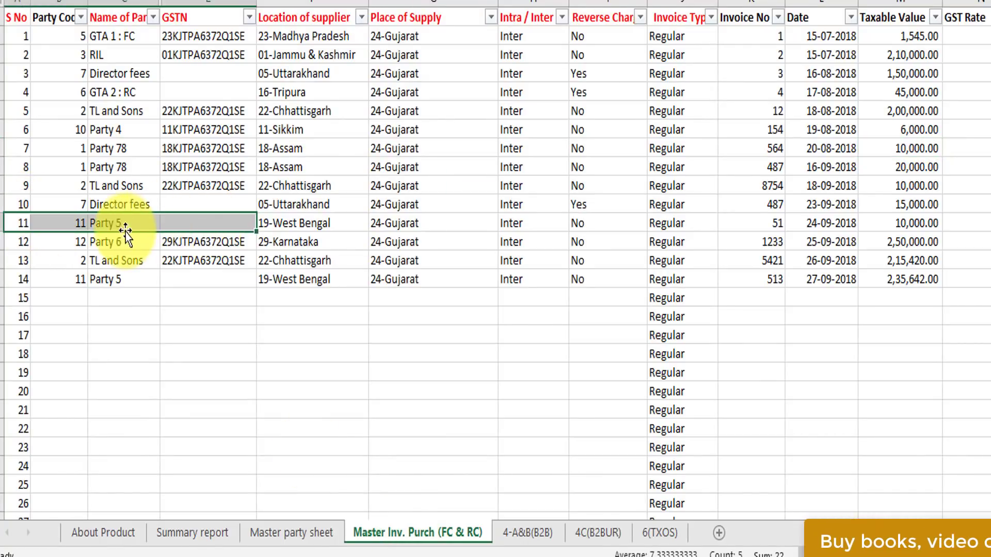
click(199, 217)
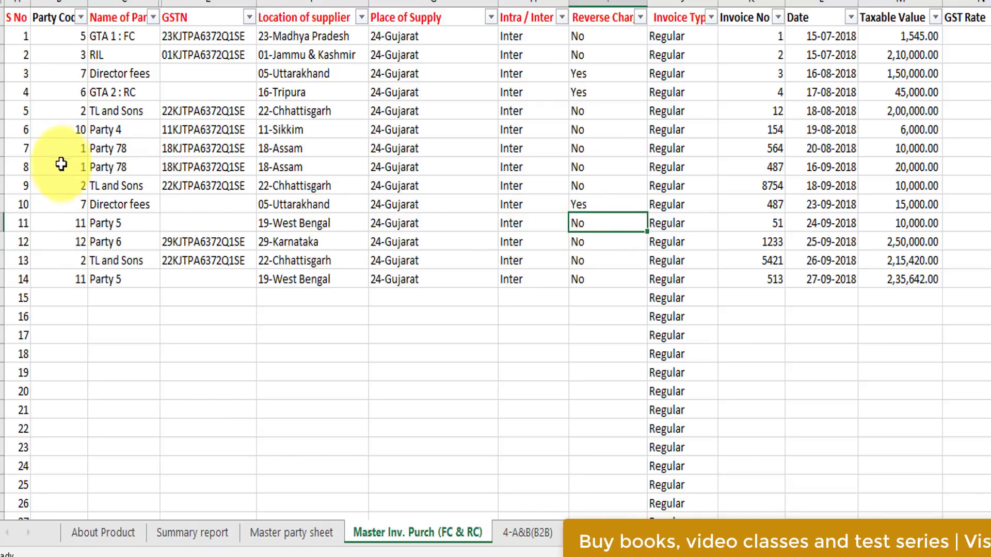
click(77, 277)
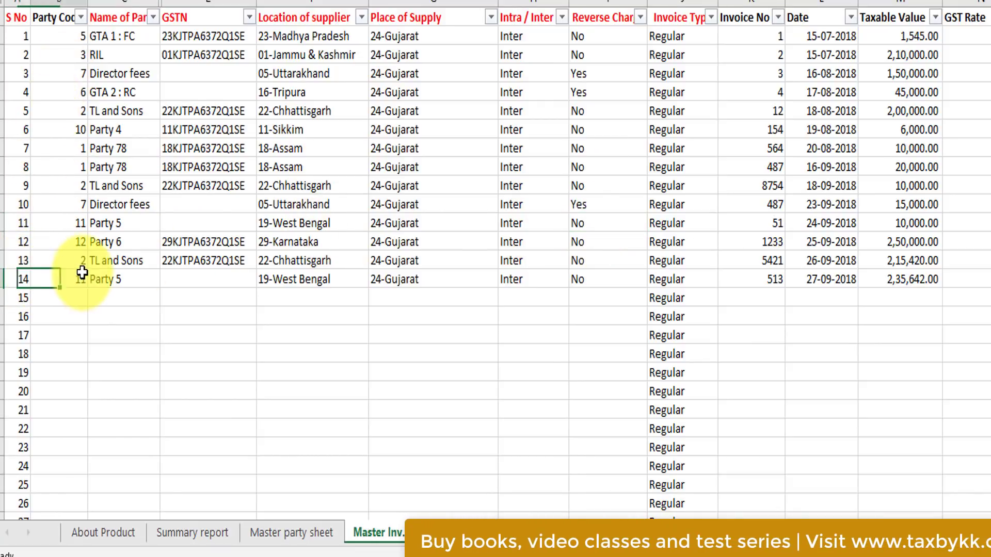
click(234, 276)
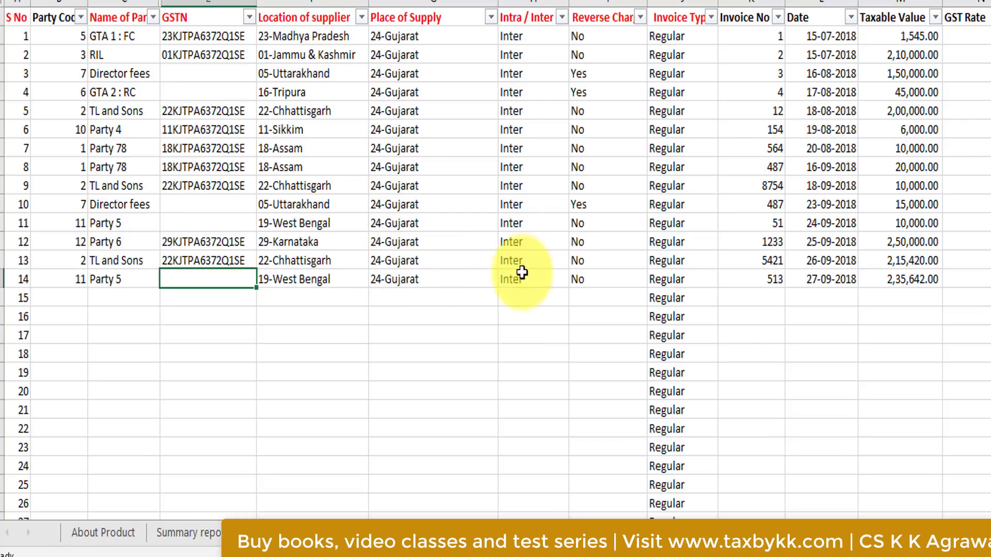
key(Right)
key(Right)
key(Right)
key(Right)
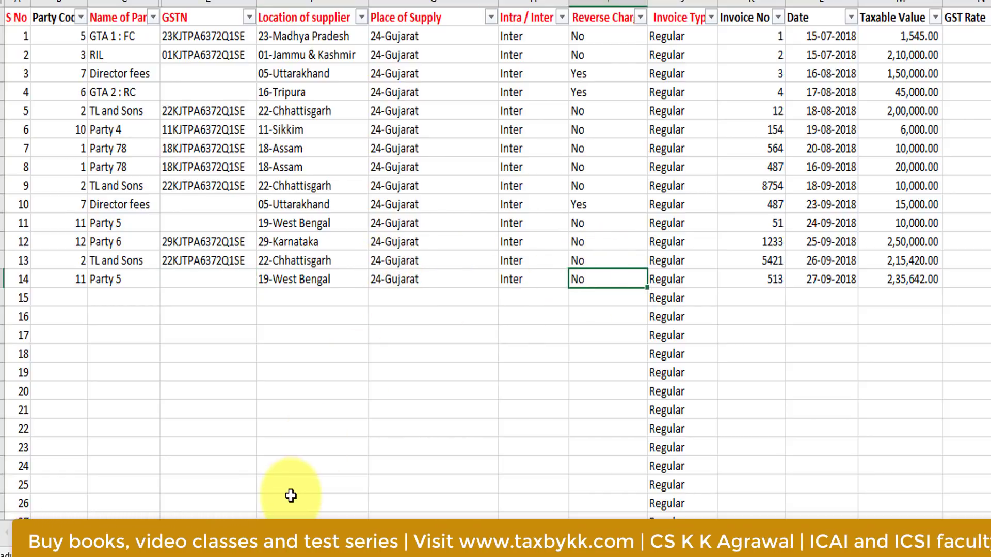
Step: Fill Party 4's GSTN down to Party 5, leaving 4C(B2BUR) with no invoices
click(284, 533)
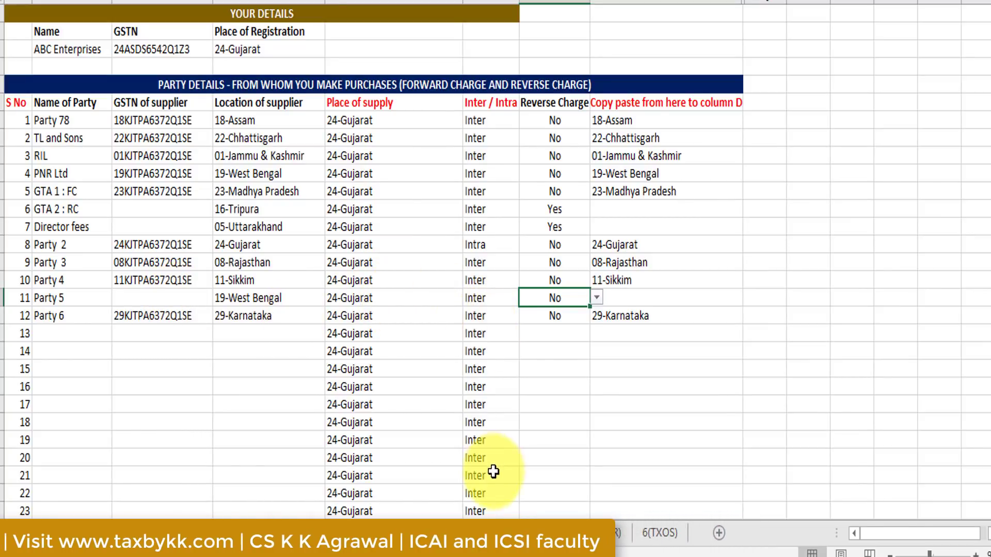
click(435, 519)
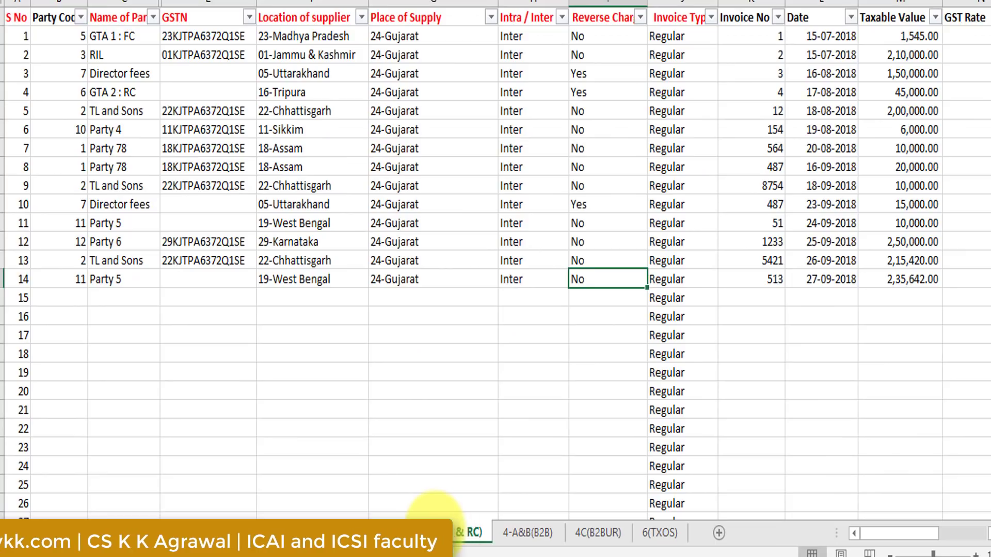
click(291, 532)
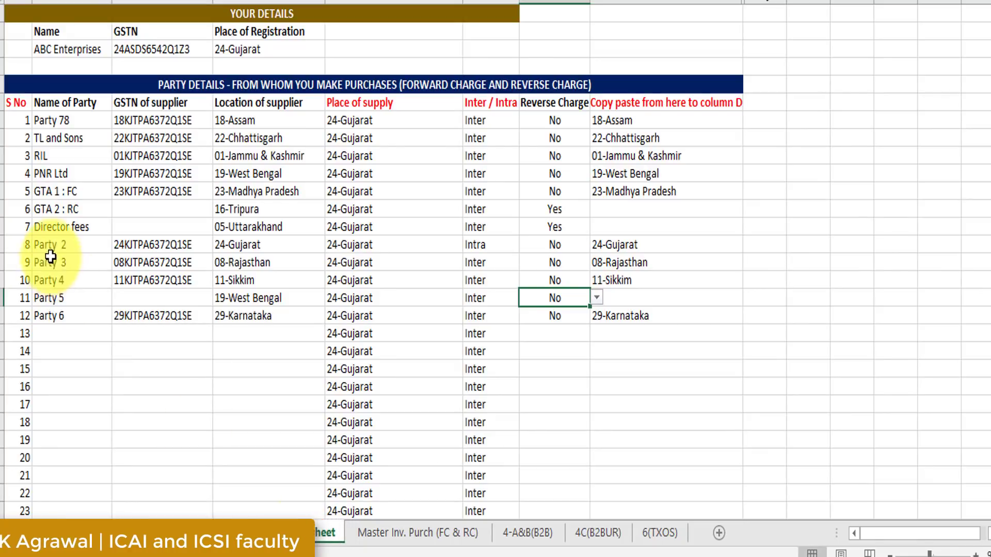
click(190, 279)
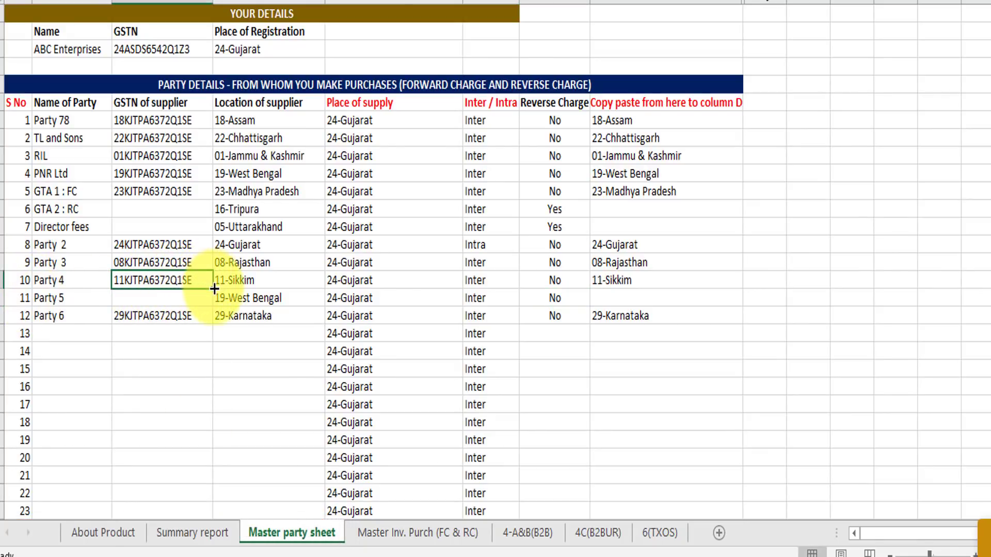
drag(213, 304, 213, 305)
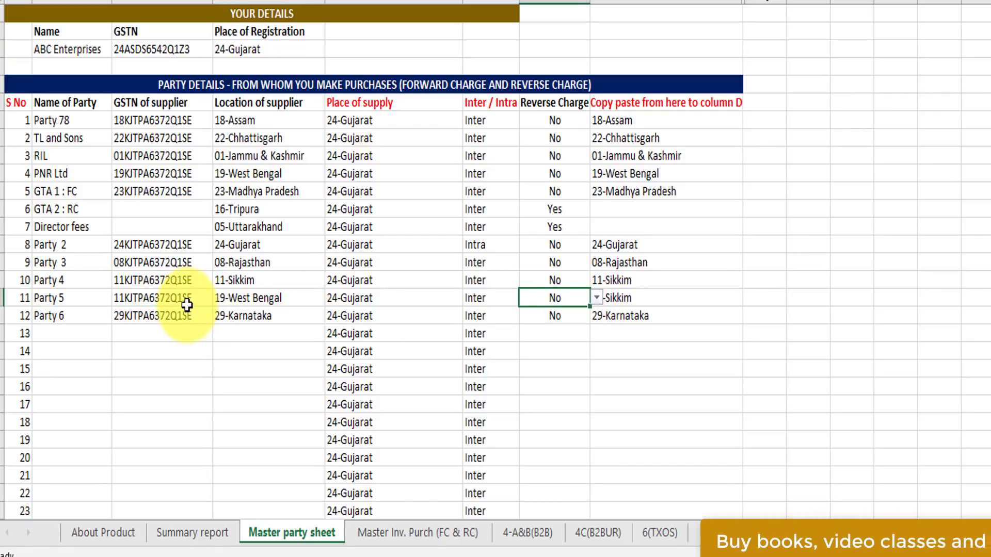
click(596, 536)
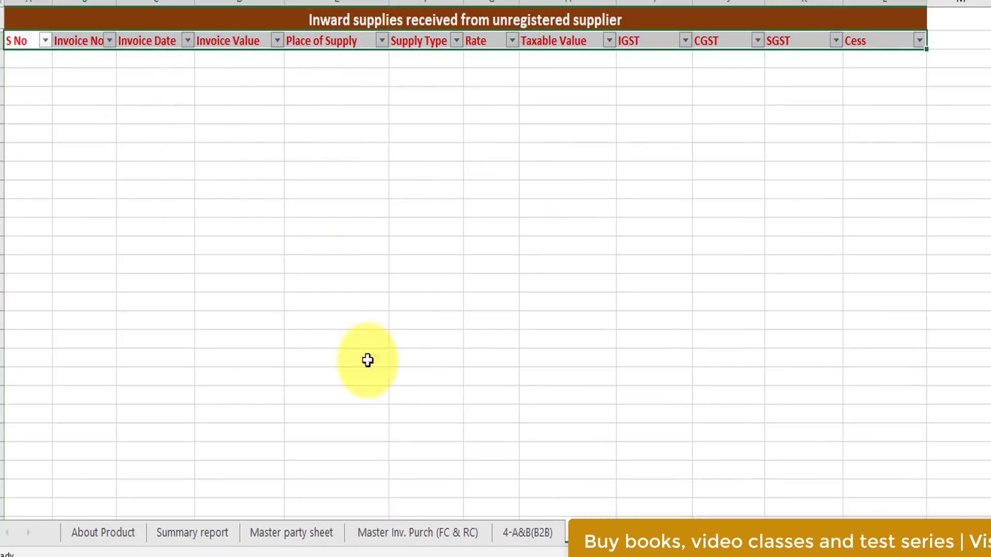
Step: Check Party 5's invoices in rows 11 and 14 of the B2B sheet, then return to Master Inv. Purch
click(529, 534)
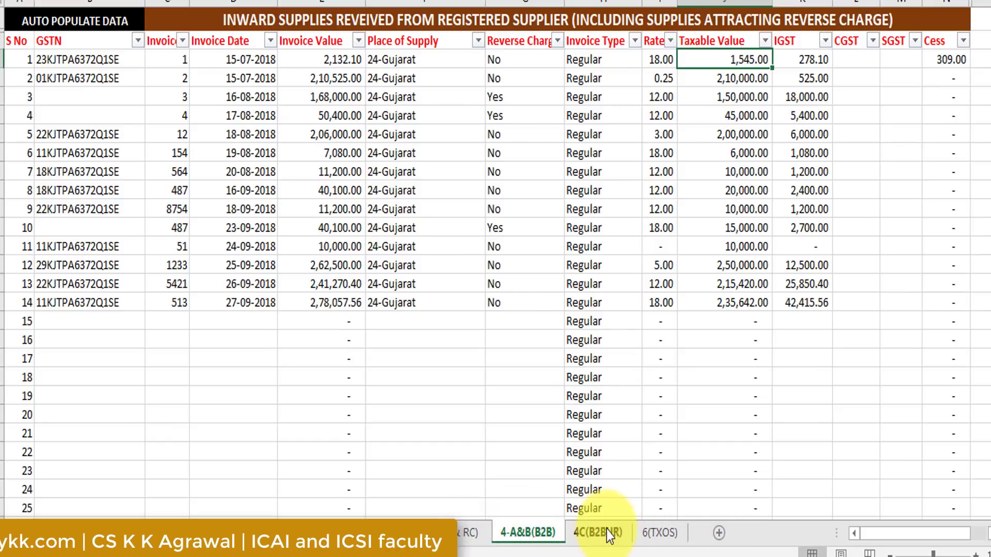
click(460, 532)
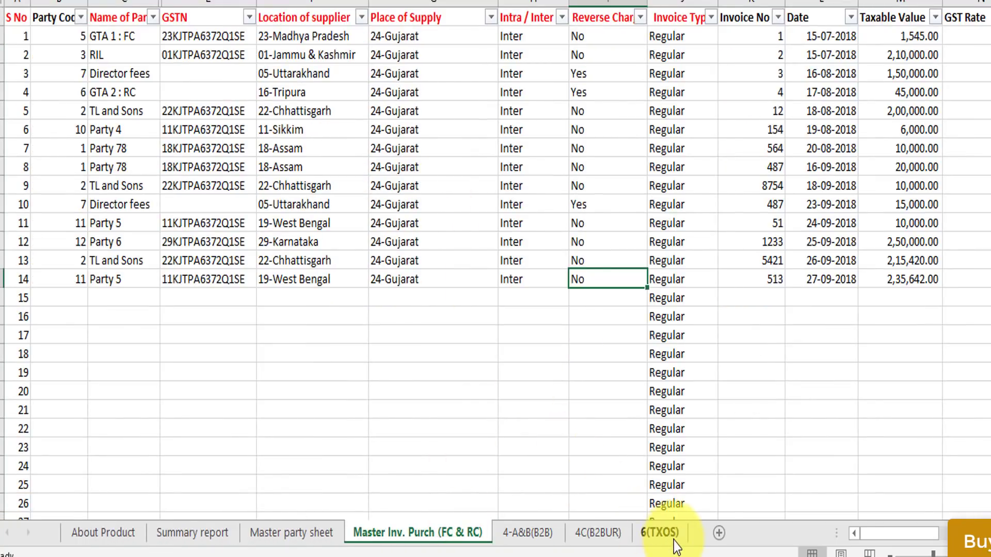
Step: On the 6(TXOS) sheet, review the first bill's number, date and exempt/taxable entries
click(662, 532)
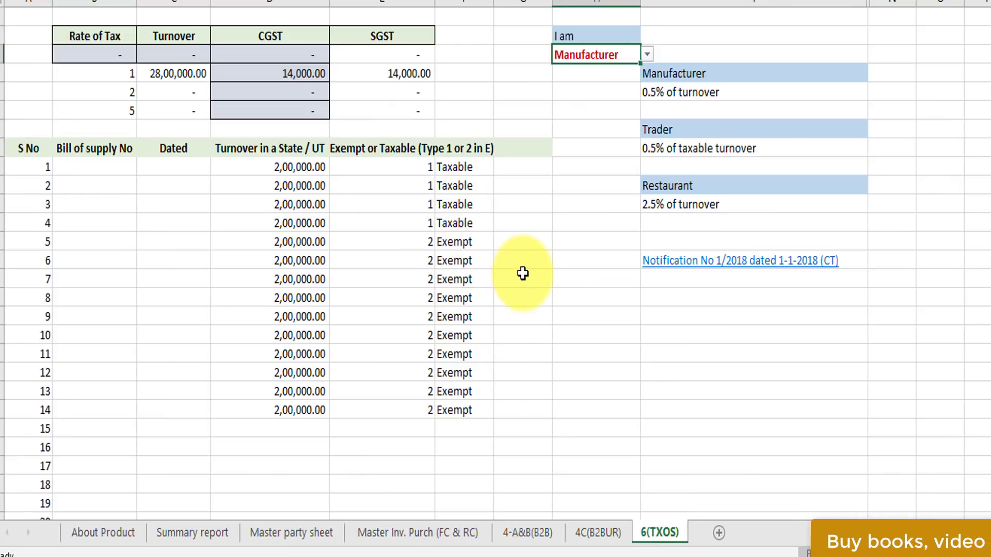
click(107, 165)
click(195, 166)
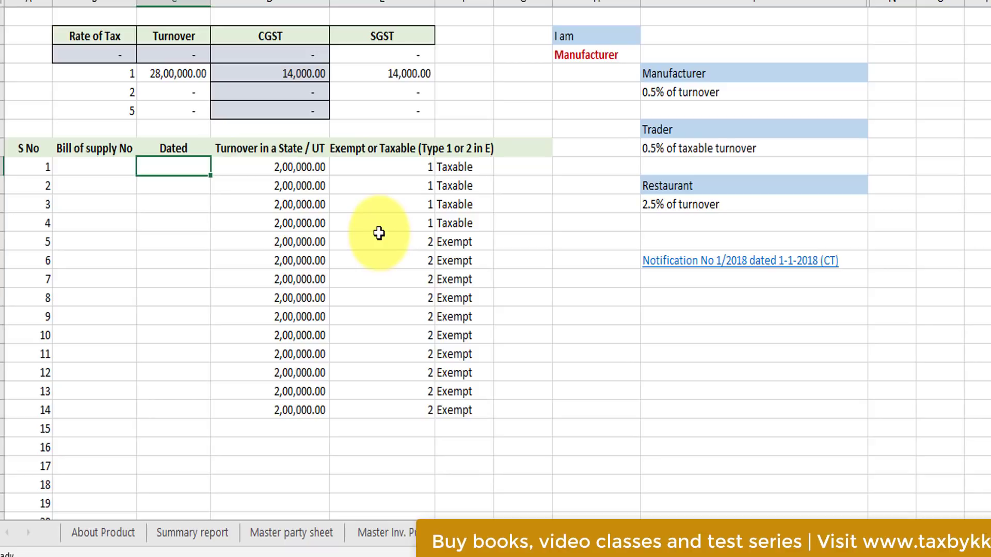
click(401, 170)
text(2)
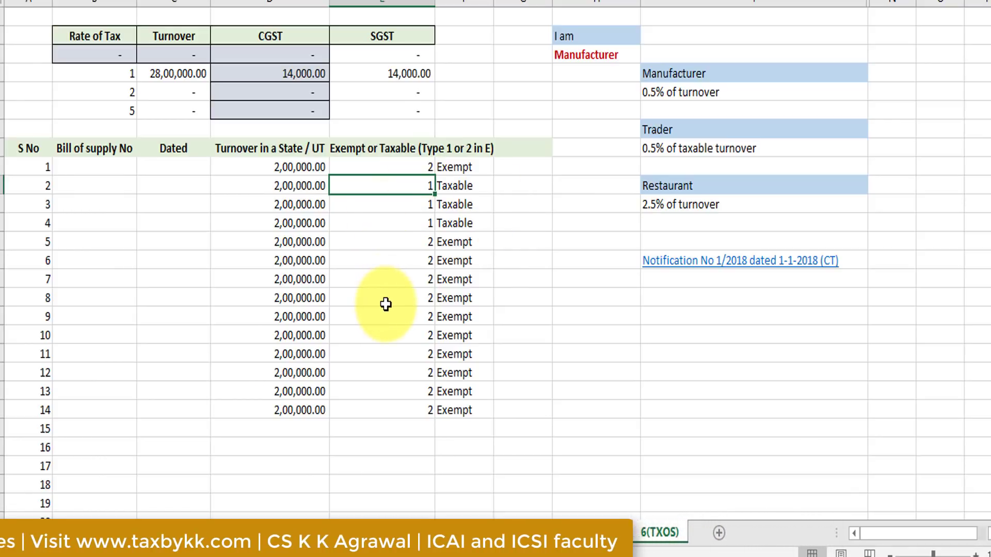
Step: Rename the column header to 'Taxable (1) or Exempt(2)' and follow the Notification No 1/2018 link
click(381, 150)
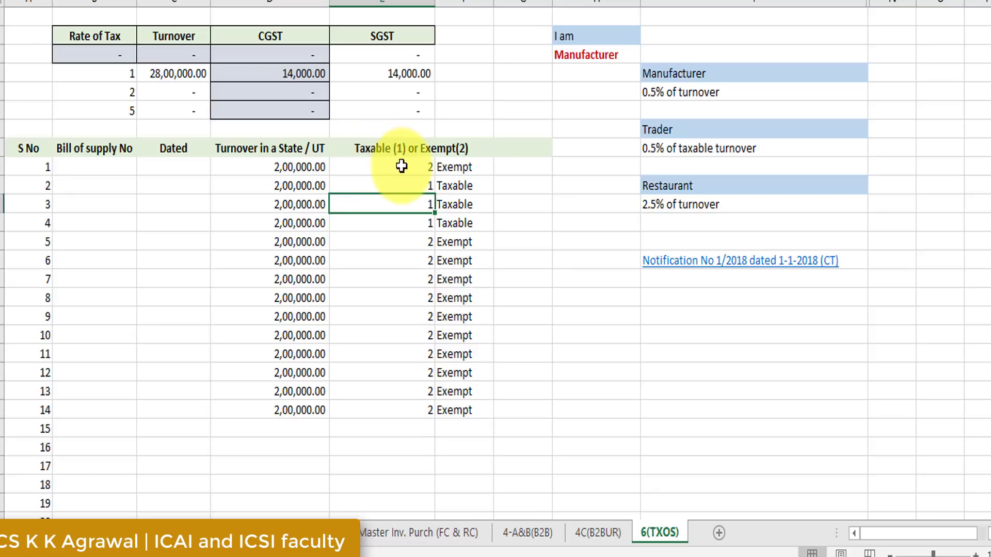
click(405, 166)
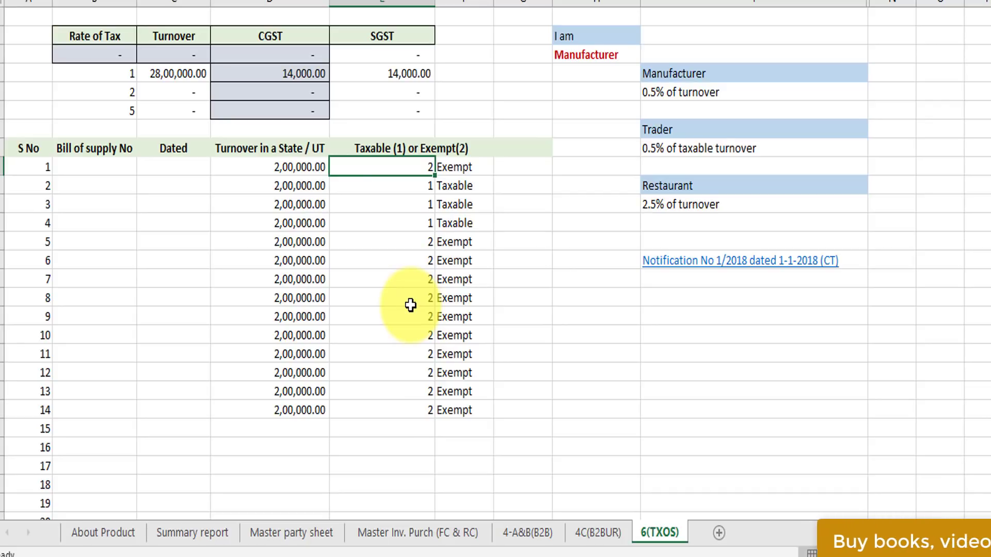
click(673, 269)
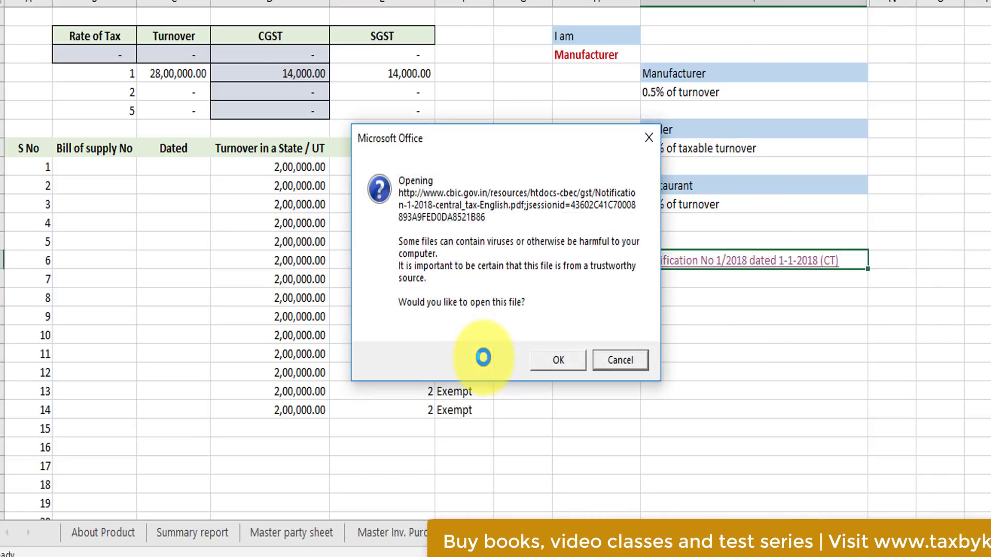
Step: Open and read the Notification No. 1/2018-Central Tax PDF (0.5% for manufacturers and traders), then return to Excel
click(557, 359)
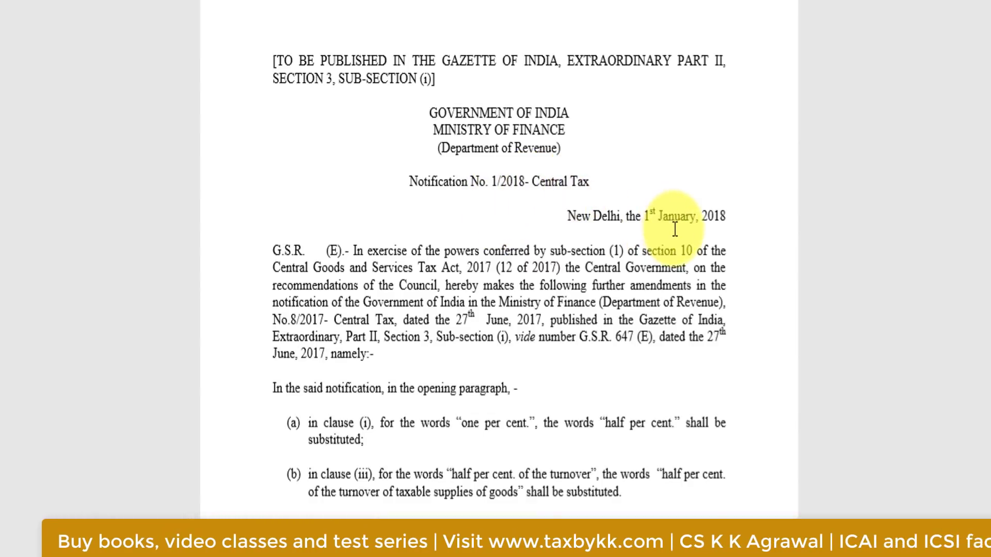
scroll(595, 345, down, 2)
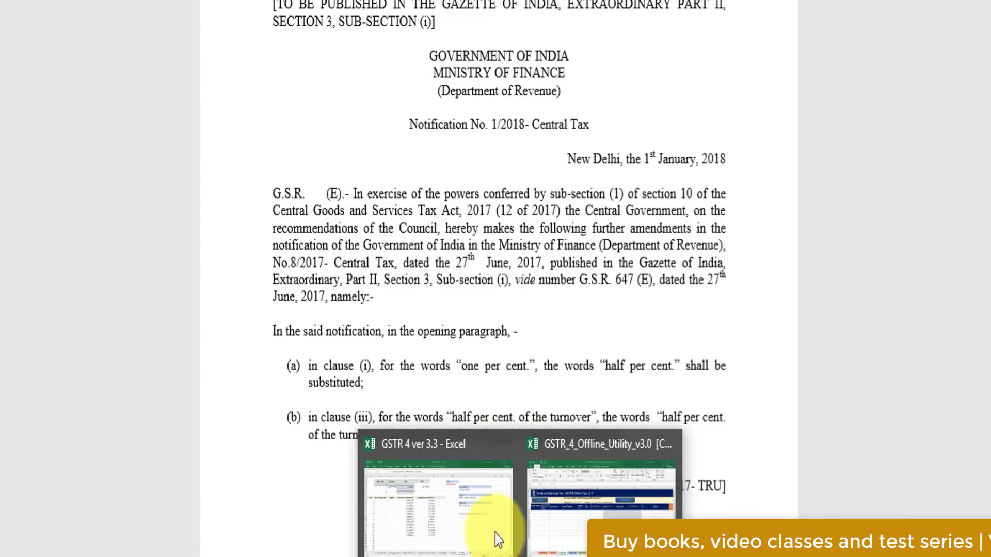
click(466, 490)
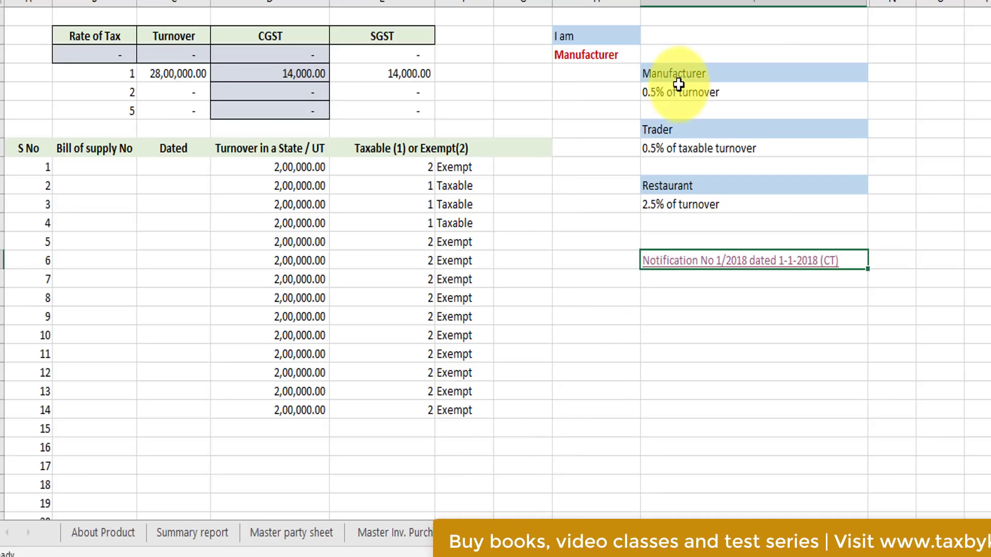
Step: Review the rate notes and the 28,00,000.00 turnover and 14,000.00 CGST figures on 6(TXOS)
click(718, 92)
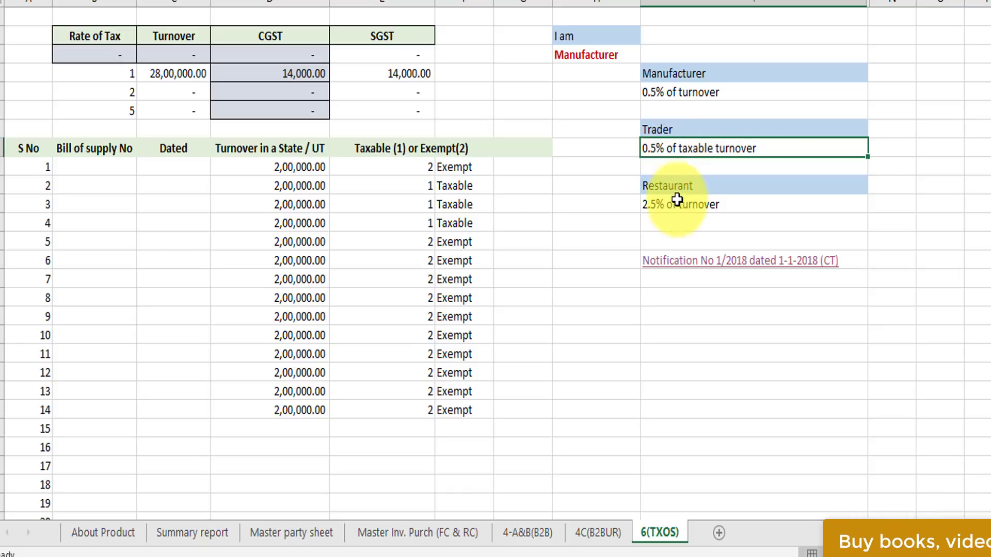
key(Down)
key(Down)
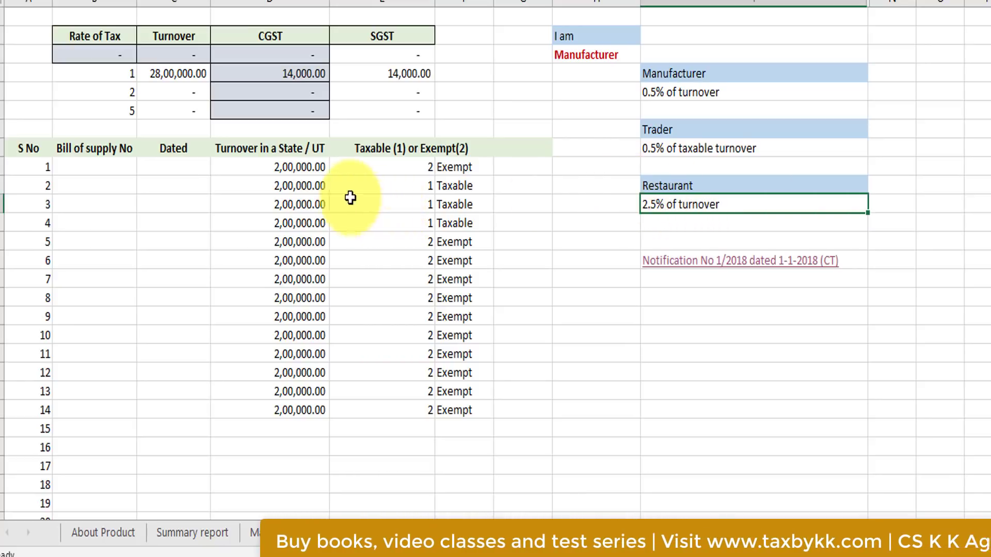
click(570, 56)
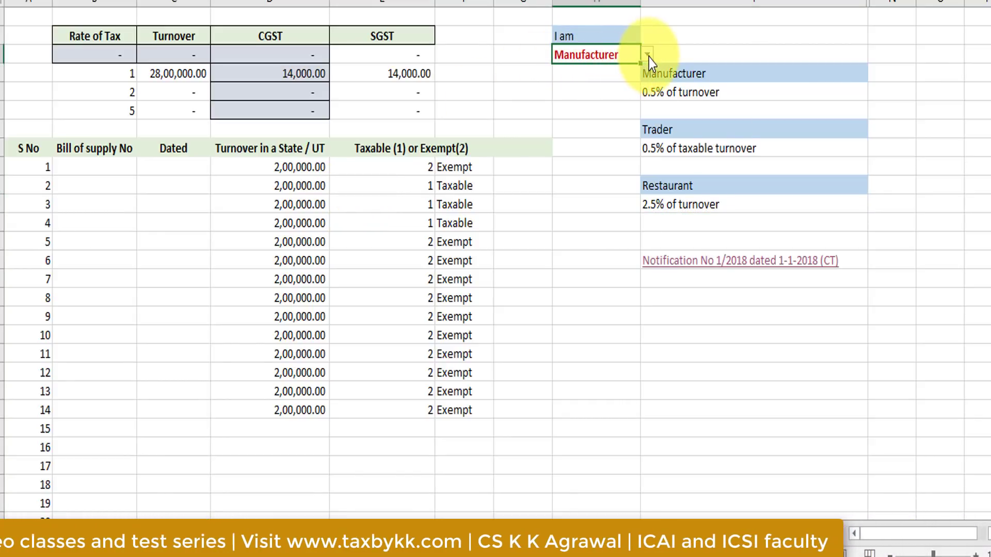
drag(319, 167, 316, 408)
click(186, 73)
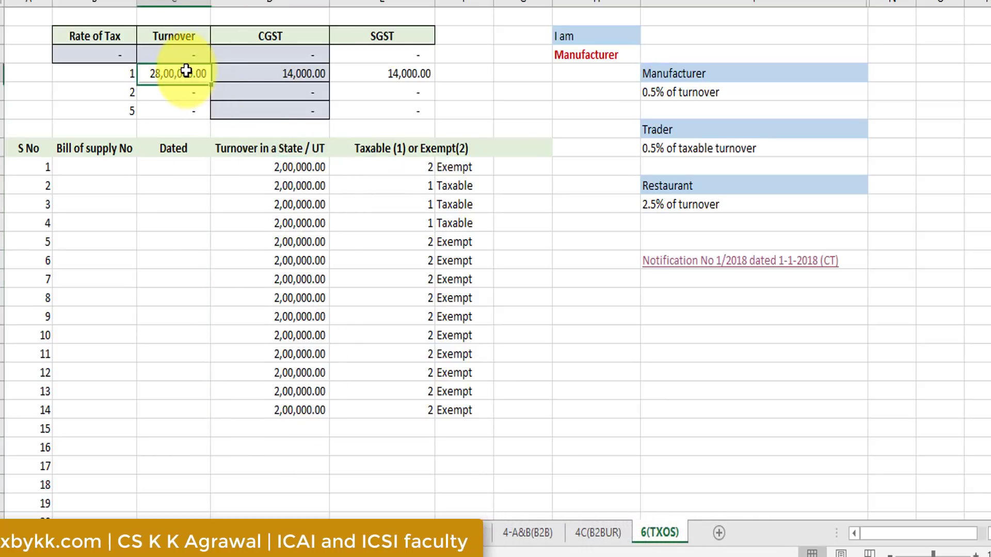
click(301, 69)
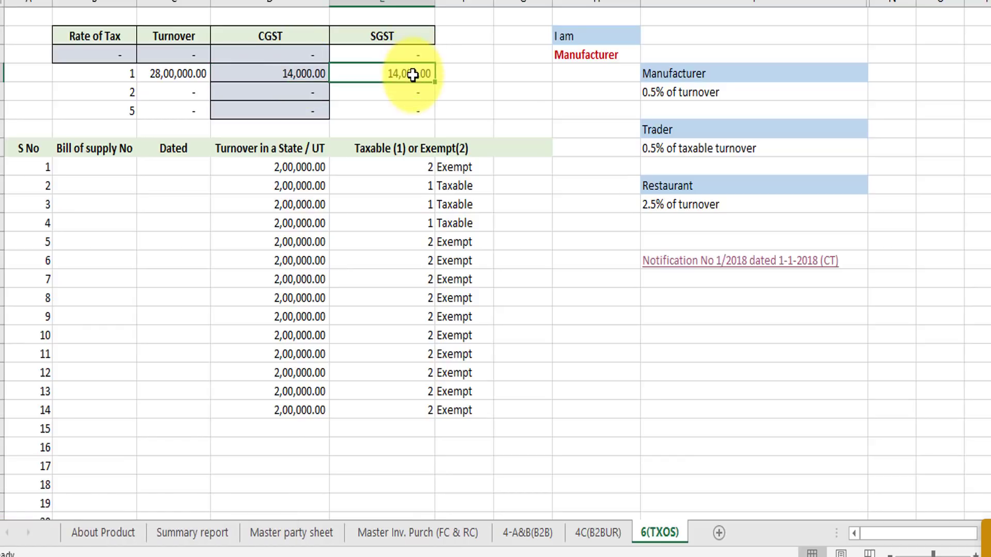
Step: Change the taxpayer type to Trader, then Supplier of food, confirming 70,000.00 CGST and SGST
click(649, 55)
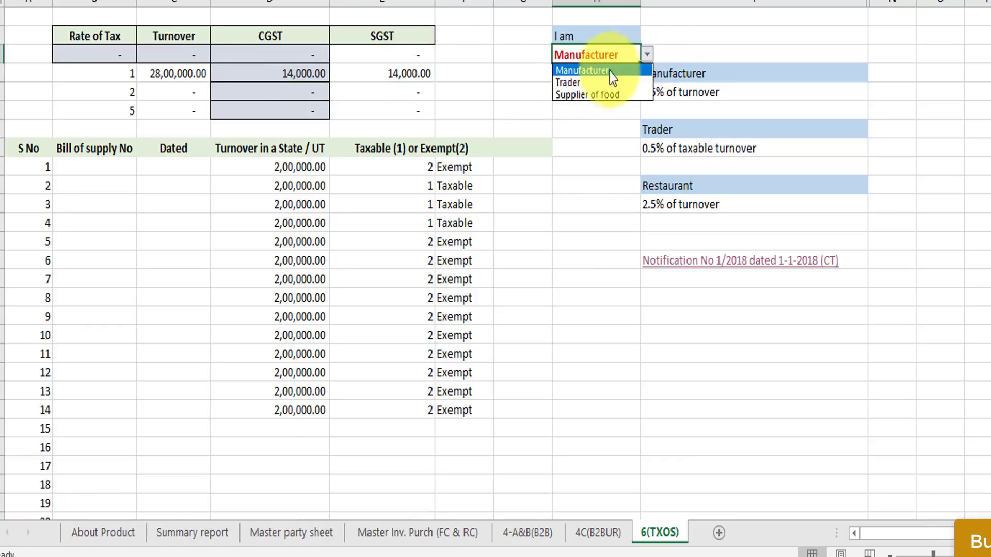
click(596, 84)
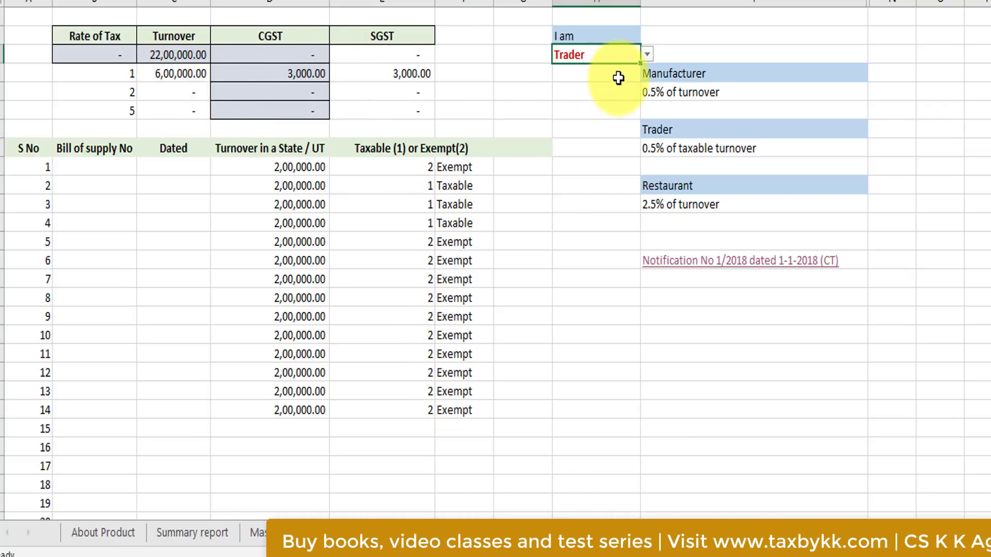
click(647, 54)
click(577, 93)
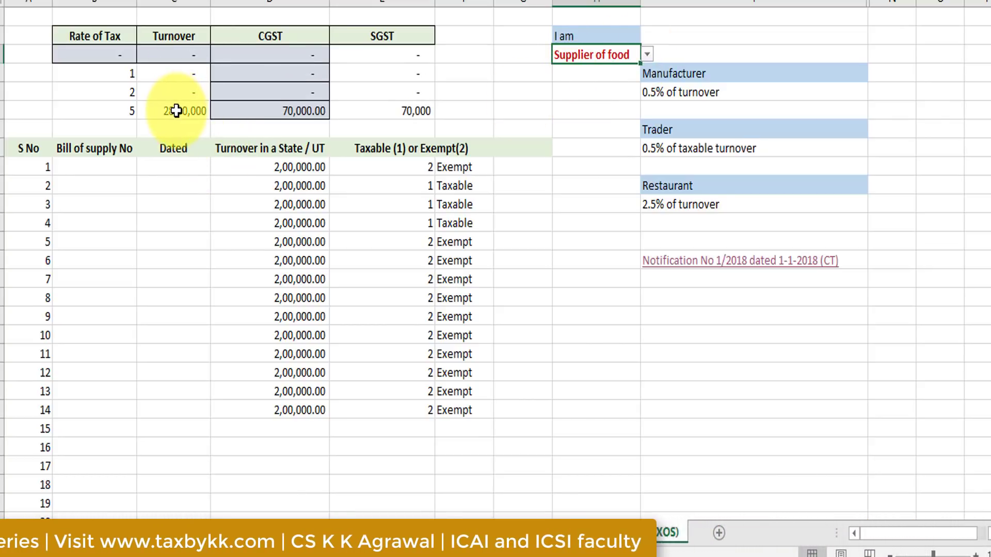
drag(277, 181, 278, 395)
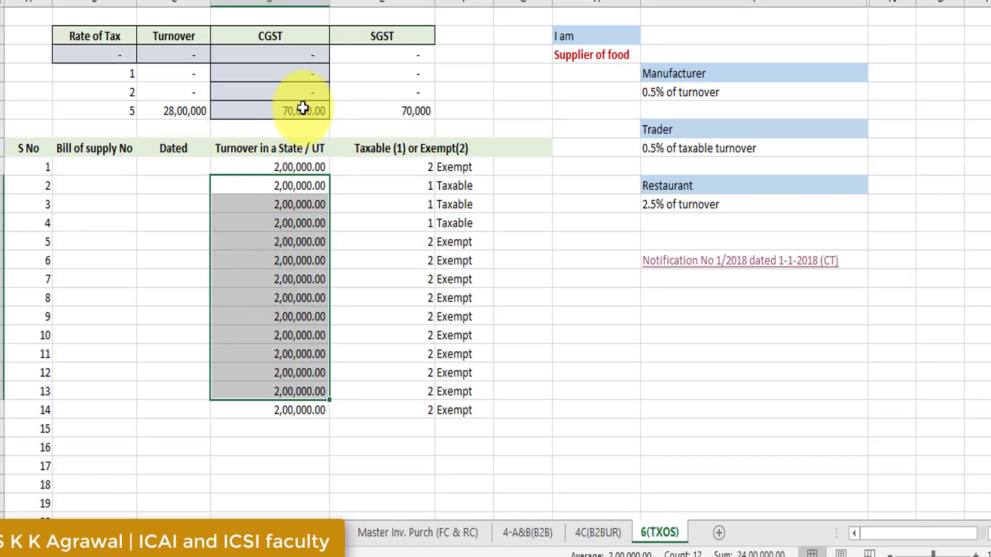
click(287, 109)
click(413, 107)
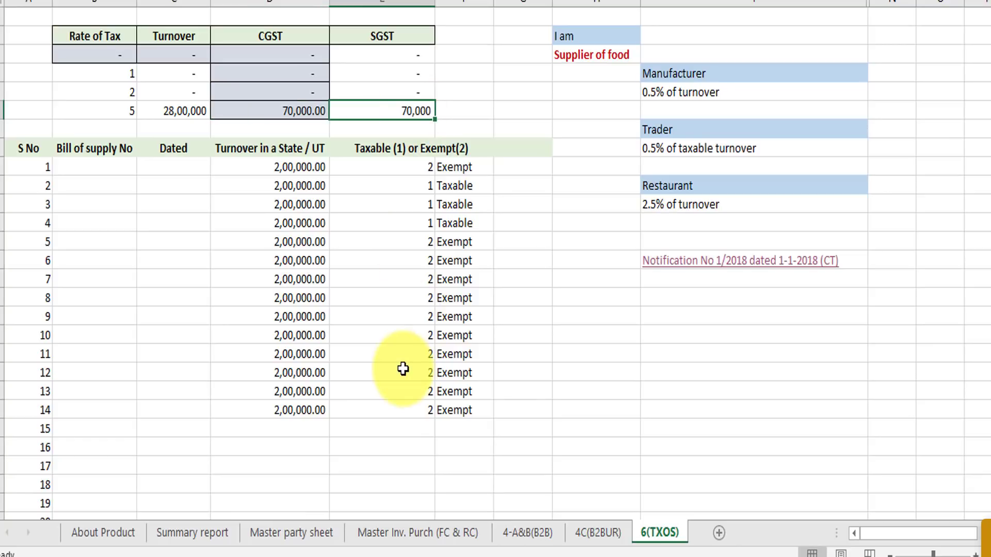
key(ctrl+Page_Up)
key(ctrl+Page_Up)
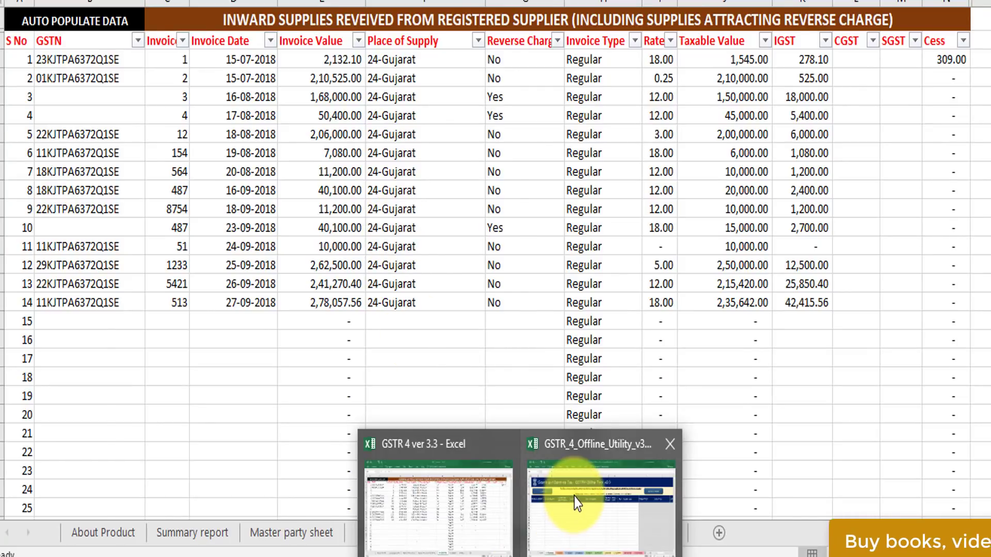
Step: Link the offline tool's B2B cell B7 to the utility workbook's first GSTIN
click(573, 497)
text(=)
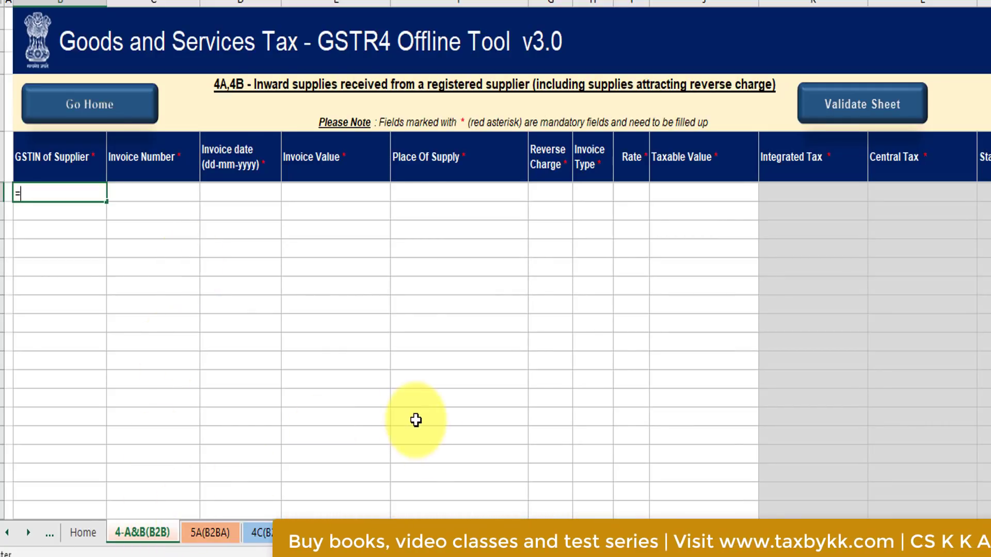
click(471, 495)
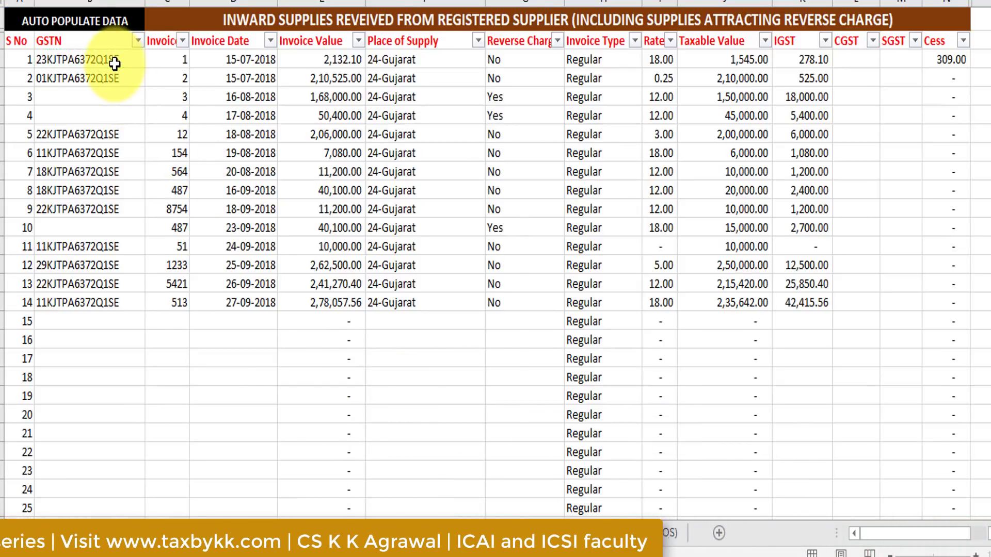
key(alt+Tab)
key(ctrl+v)
key(Return)
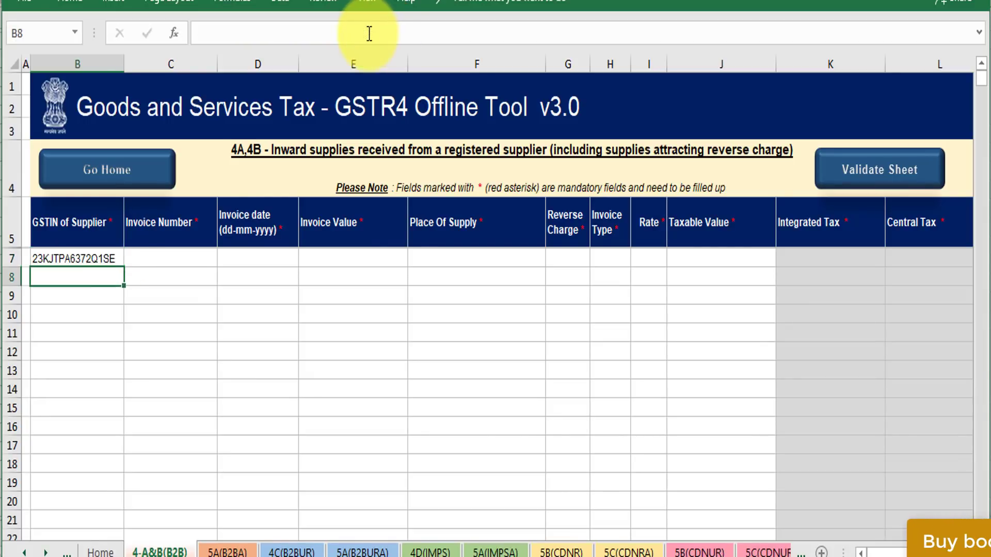
Step: Fill the linked formulas across B7:J22 and check the filled invoice data
click(118, 262)
drag(123, 270, 120, 513)
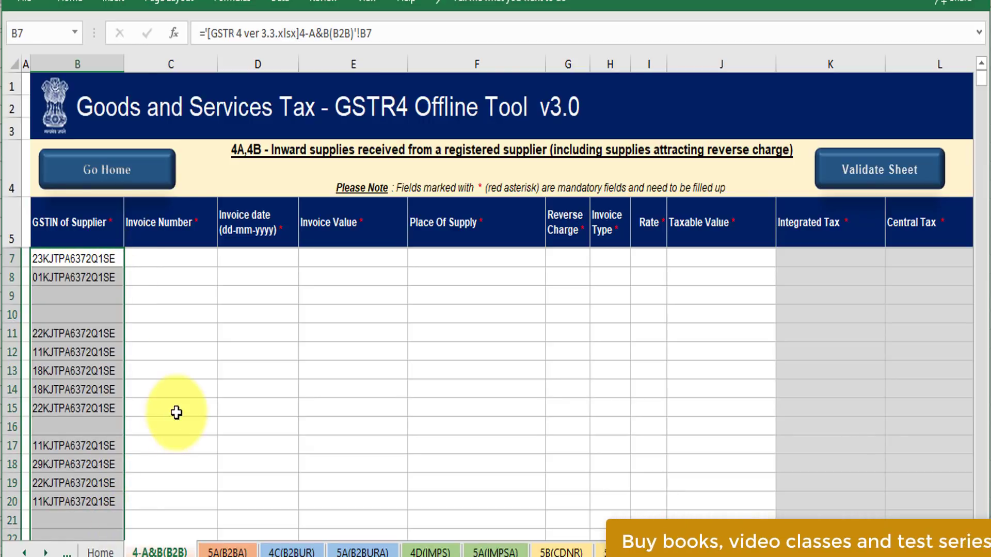
key(shift+Down)
key(shift+Down)
drag(124, 524, 782, 475)
click(703, 460)
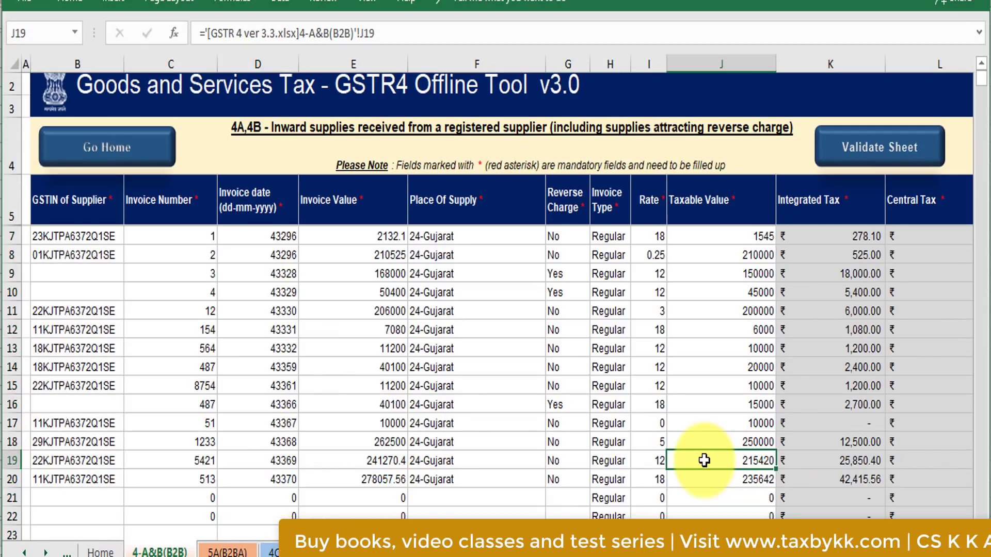
scroll(732, 400, right, 4)
scroll(732, 400, right, 1)
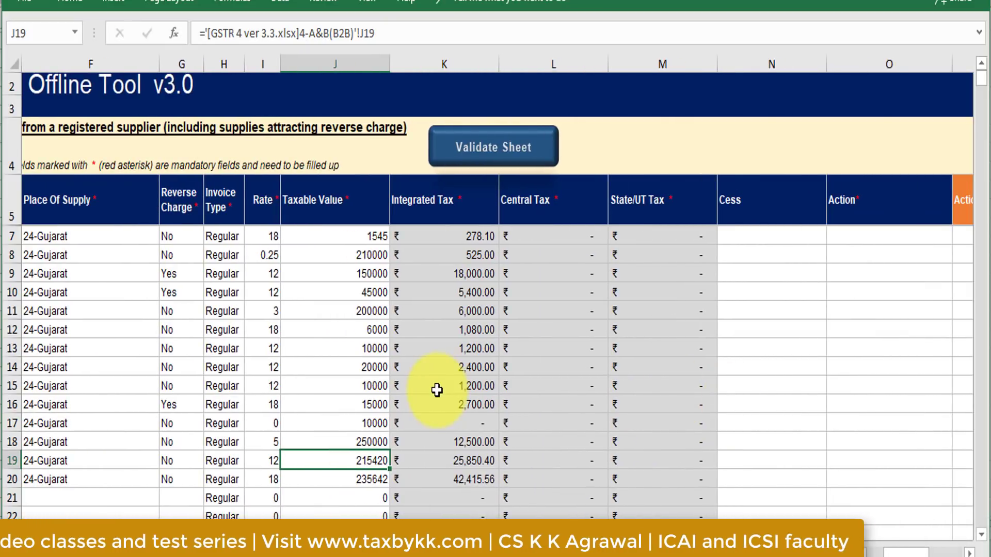
scroll(689, 420, down, 2)
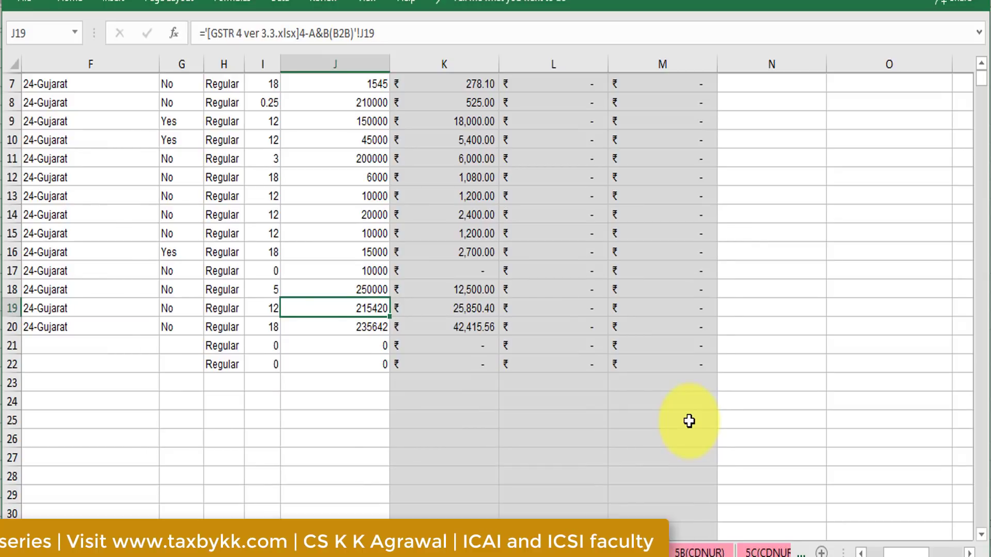
scroll(690, 420, up, 2)
scroll(696, 335, left, 5)
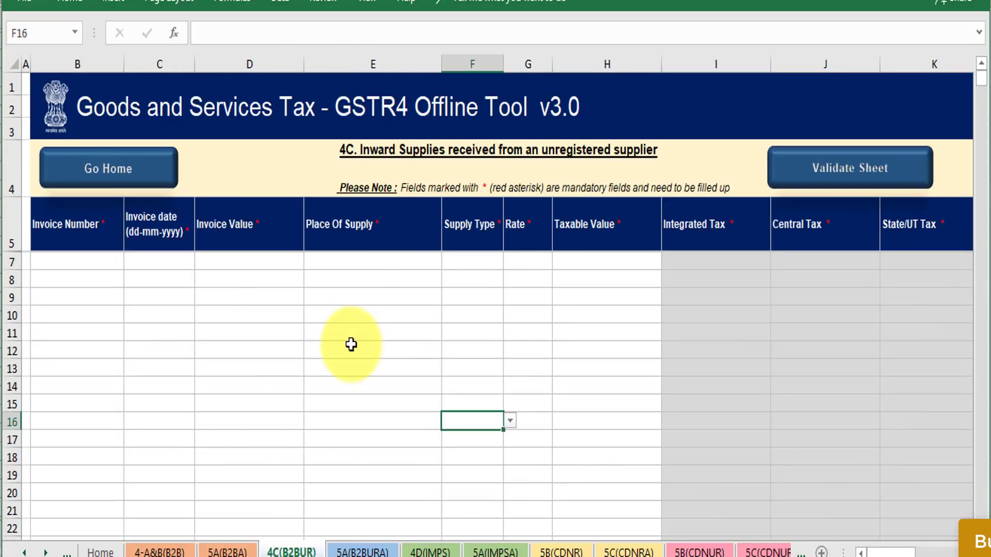
Step: Link the tool's 4C(B2BUR) cell B7 to the utility's invoice 51 with a relative reference
click(117, 263)
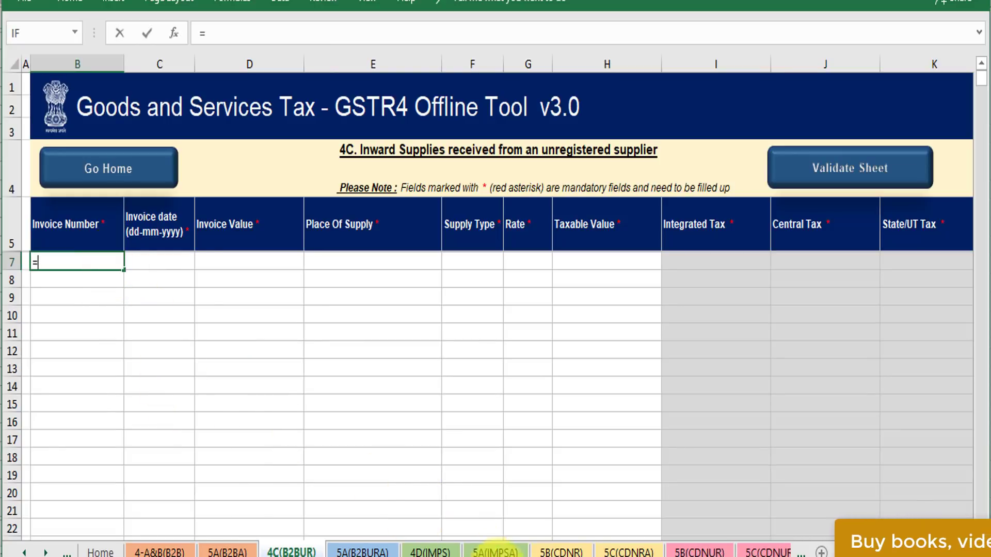
click(438, 555)
click(445, 532)
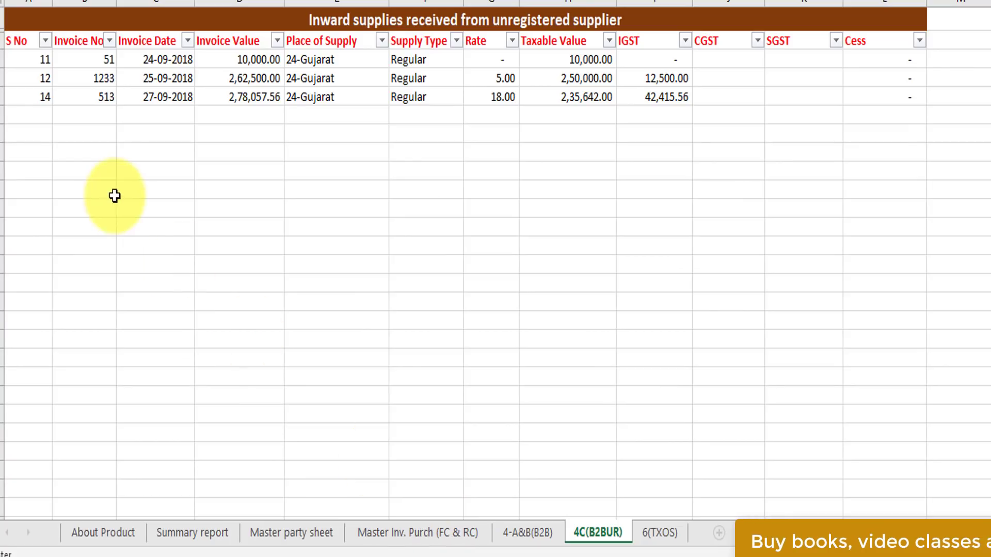
click(104, 65)
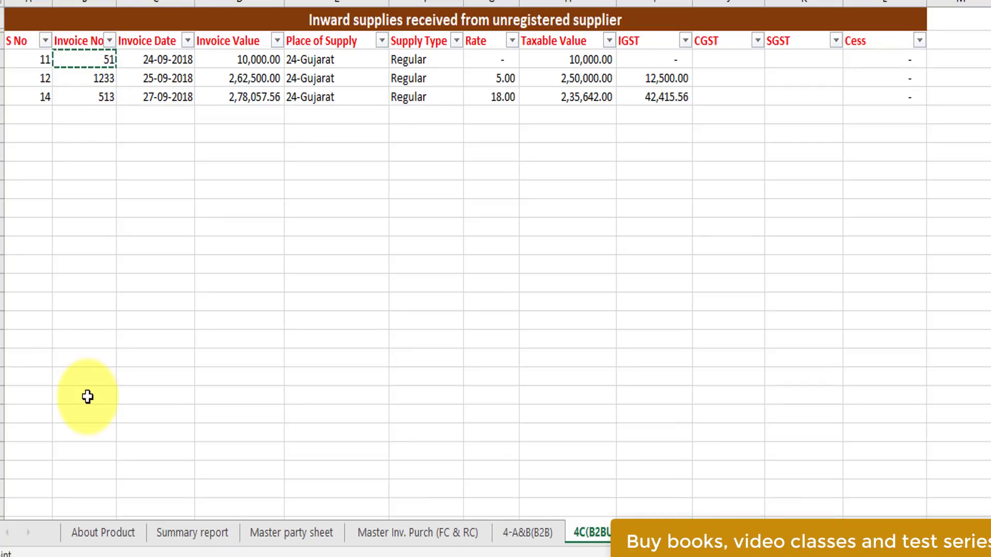
key(Return)
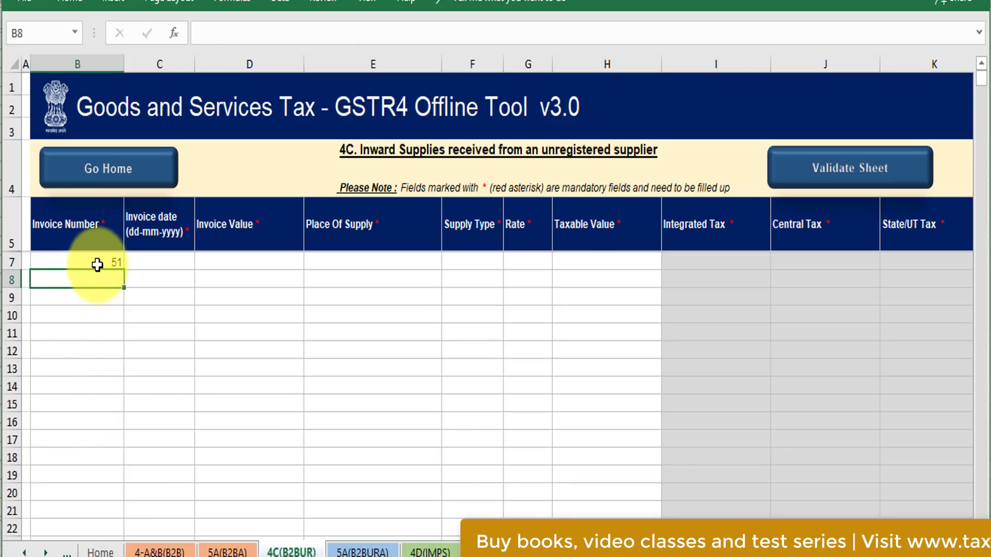
click(95, 262)
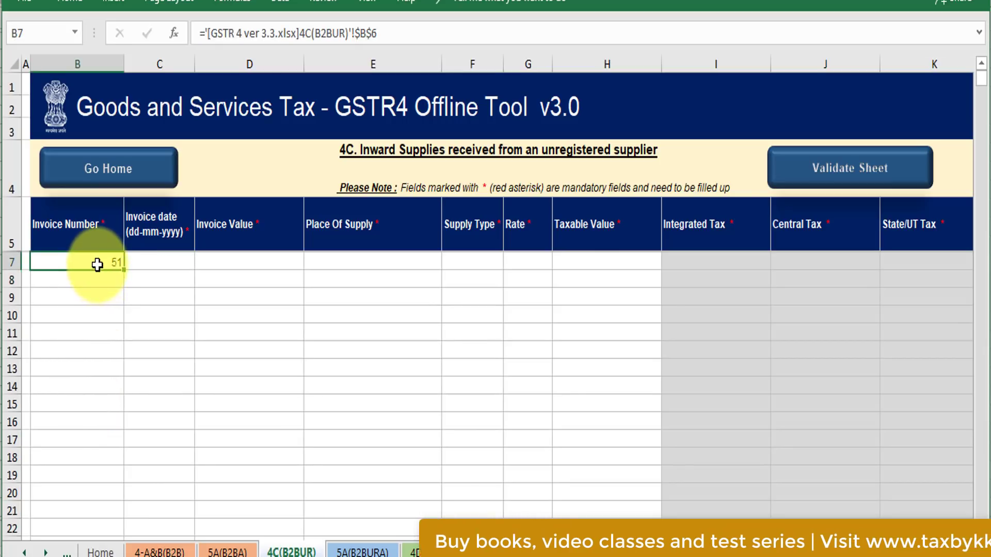
click(360, 33)
key(BackSpace)
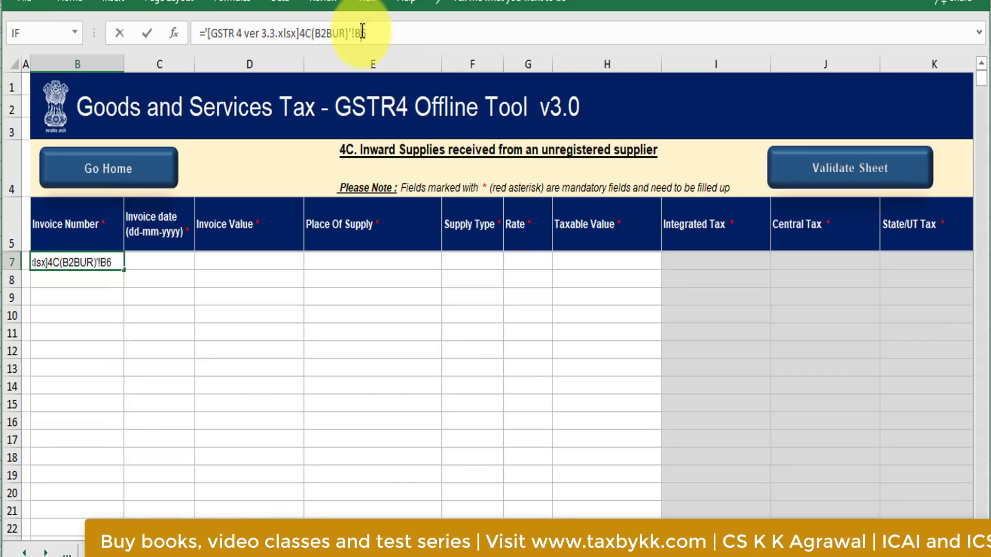
key(Return)
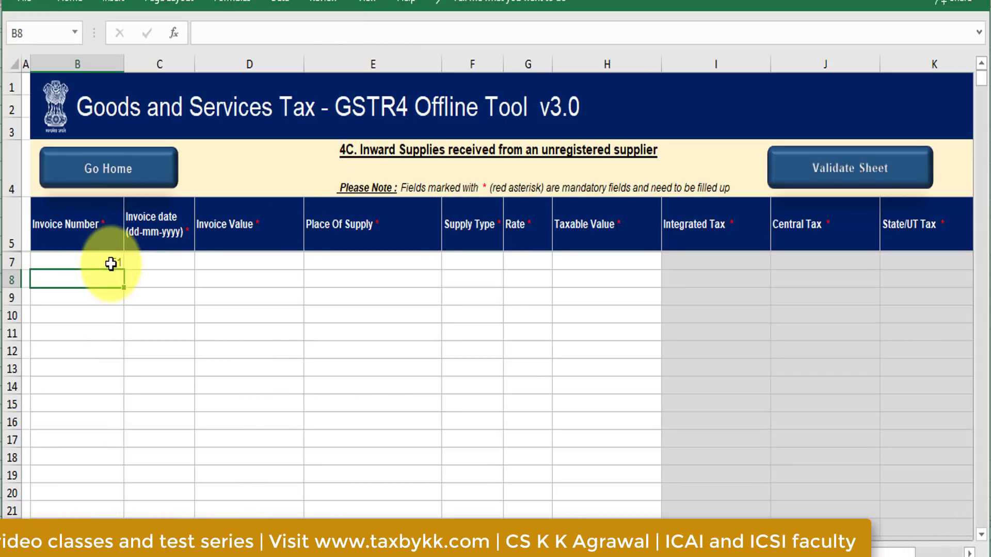
Step: Fill the invoice links down to row 10 so invoices 51, 1233 and 513 appear
click(110, 263)
mouse_move(121, 271)
mouse_down()
mouse_move(120, 324)
mouse_move(628, 332)
mouse_up()
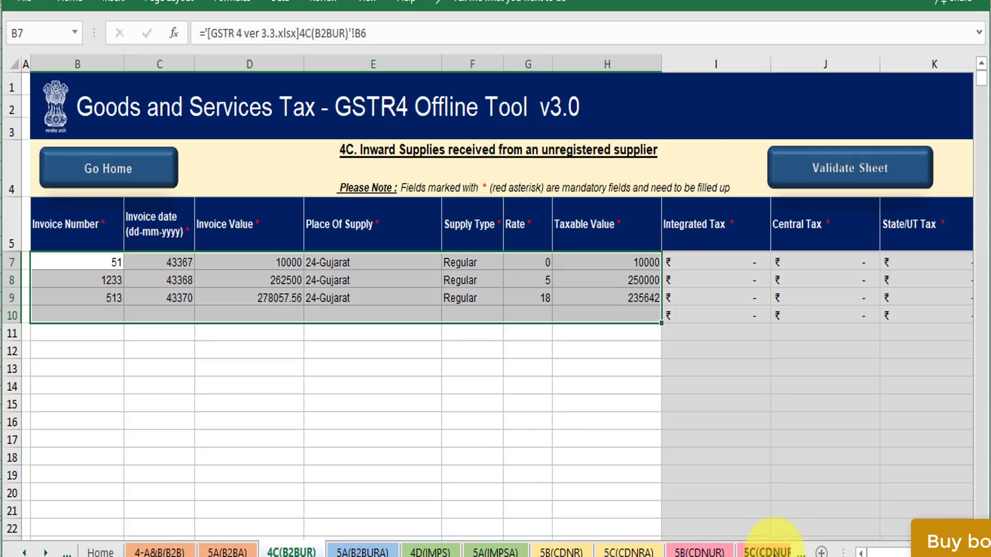
click(771, 551)
click(732, 551)
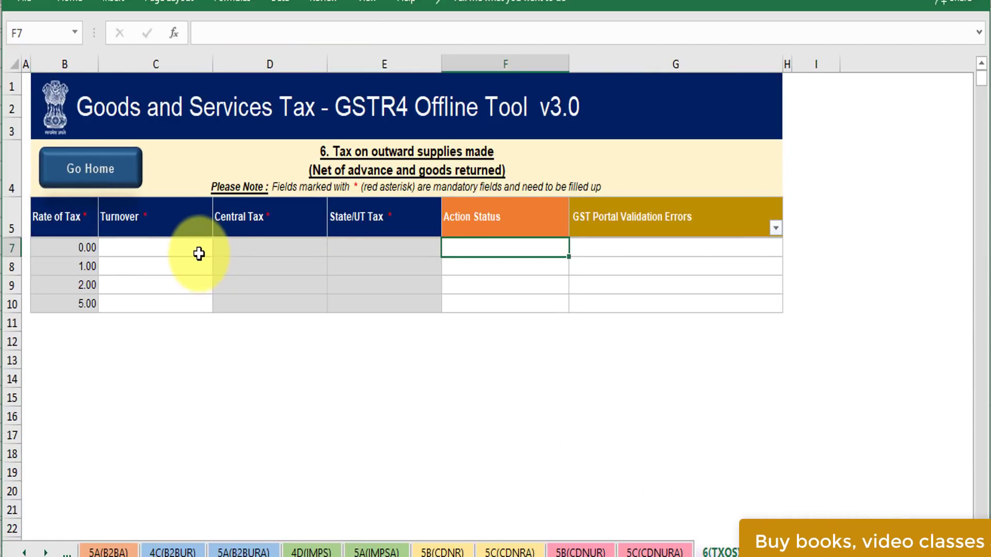
Step: Link the tool's first Turnover cell C7 to the utility's 6(TXOS) turnover cell C3
click(520, 556)
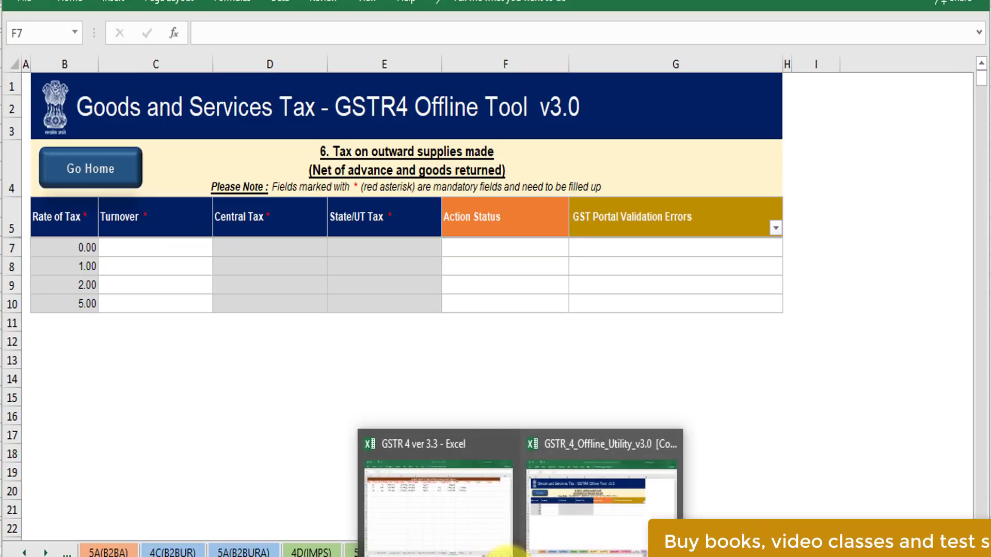
click(590, 501)
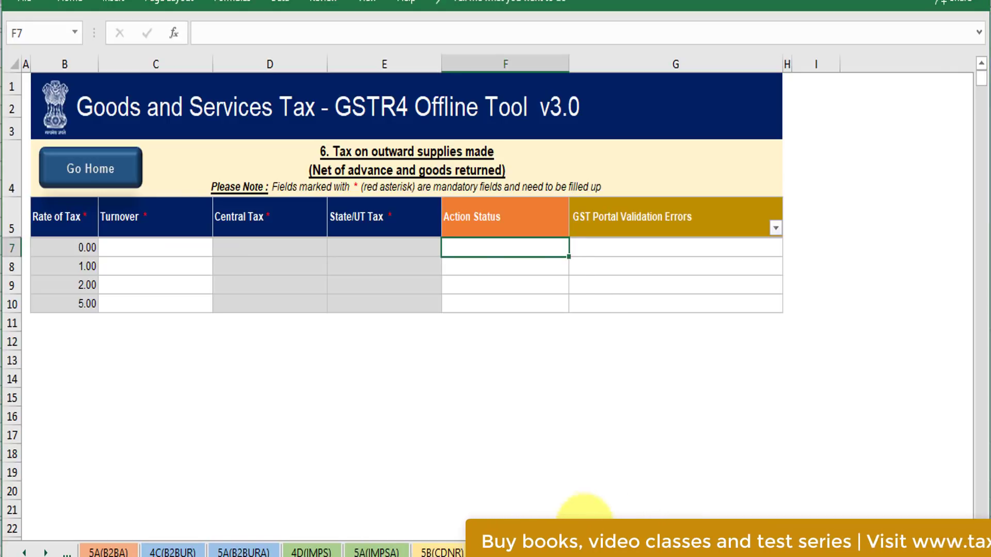
click(634, 495)
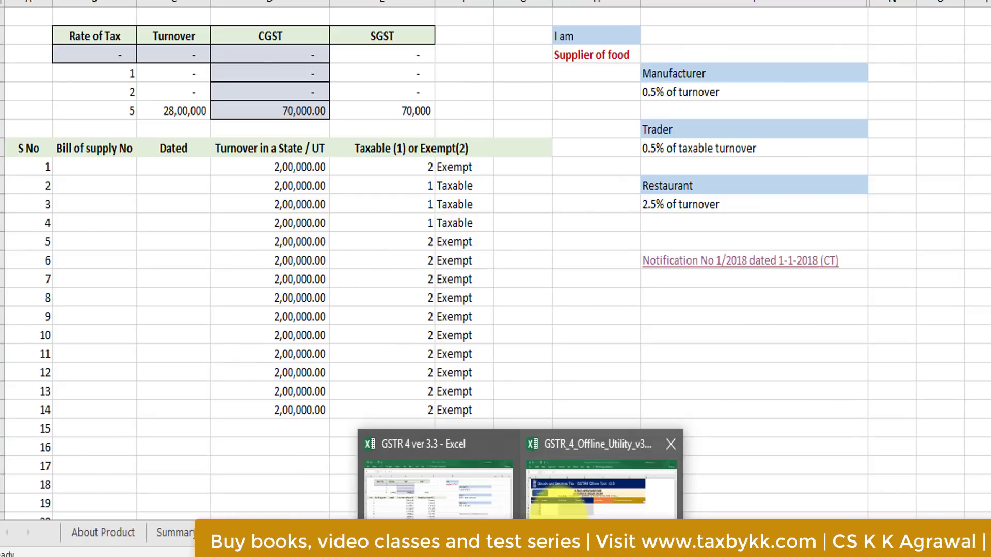
click(431, 449)
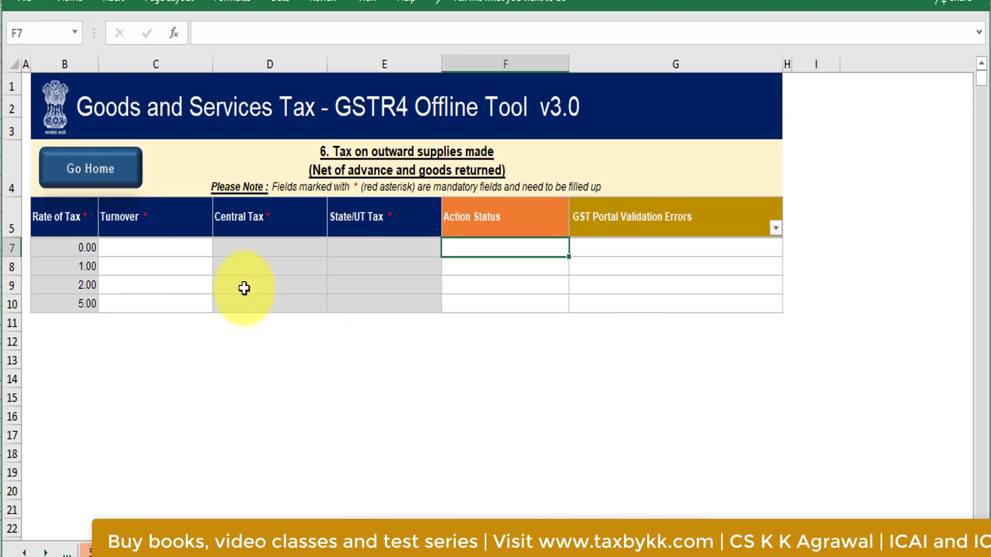
click(199, 247)
text(=)
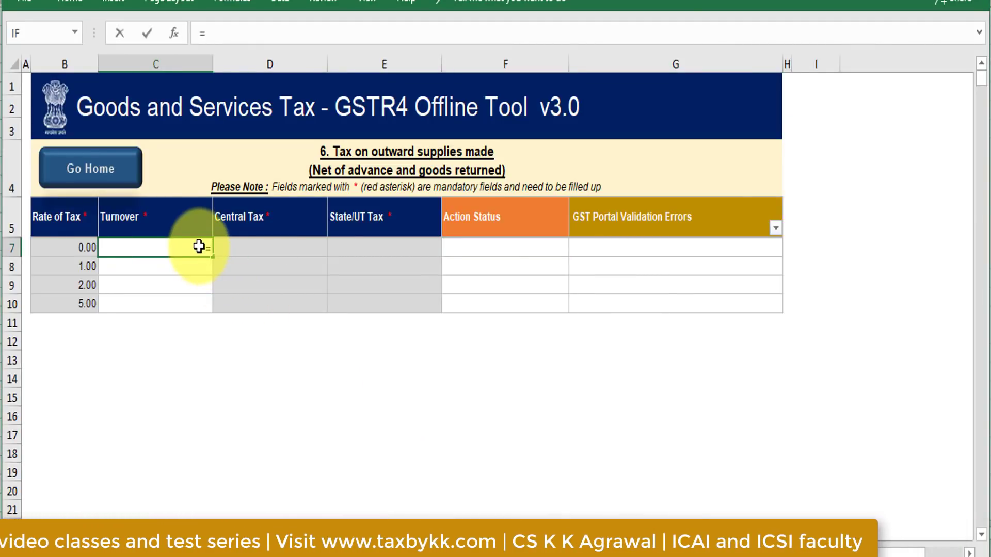
click(463, 512)
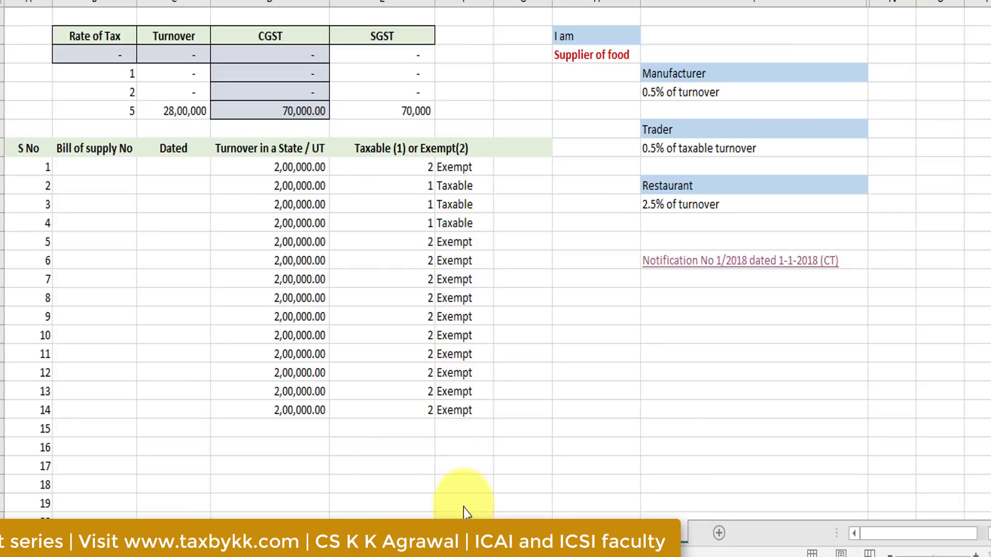
click(199, 52)
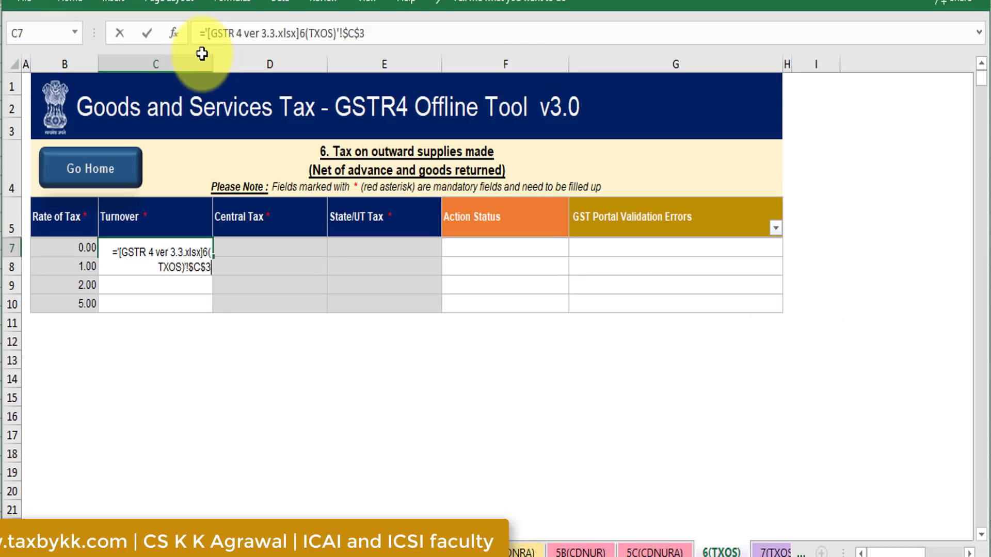
key(Return)
Step: Make the turnover link relative and fill it down to C10, showing 28,00,000.00 at 5%
click(157, 249)
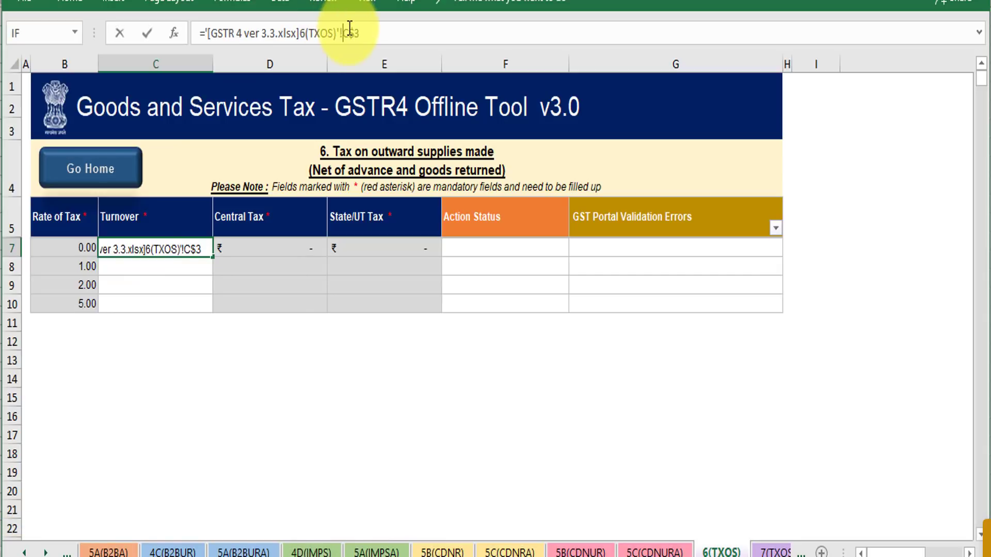
key(Return)
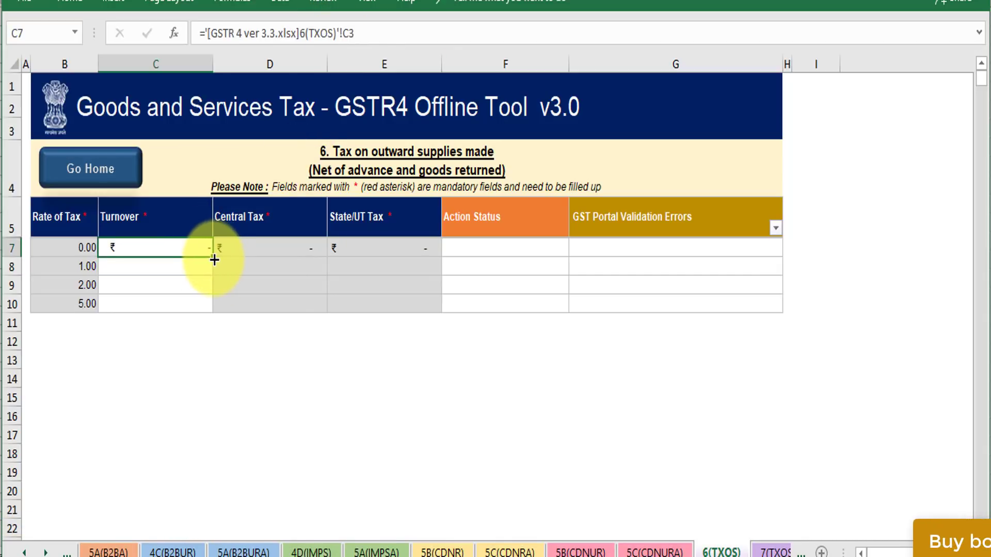
mouse_move(214, 260)
mouse_down()
mouse_move(208, 325)
mouse_move(208, 315)
mouse_move(363, 299)
mouse_up()
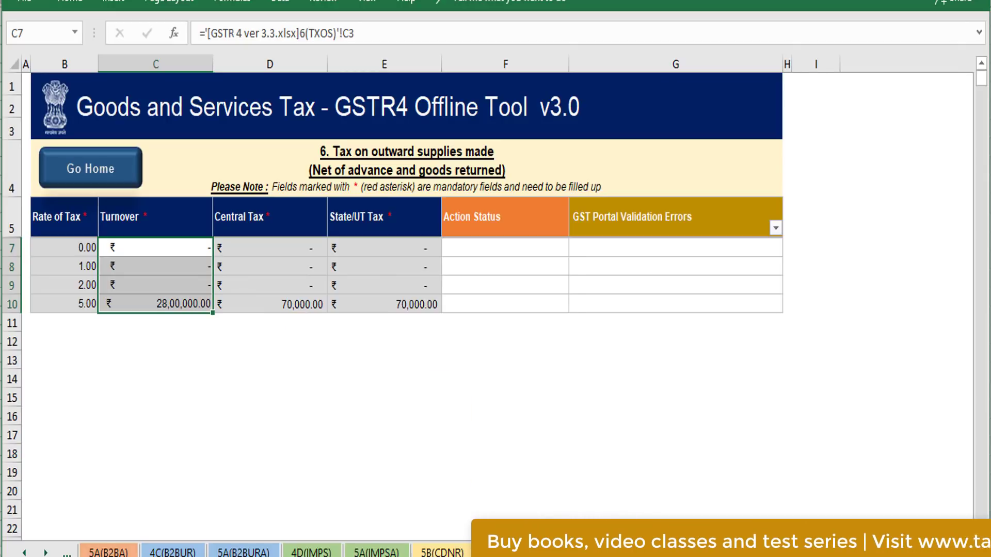
click(520, 555)
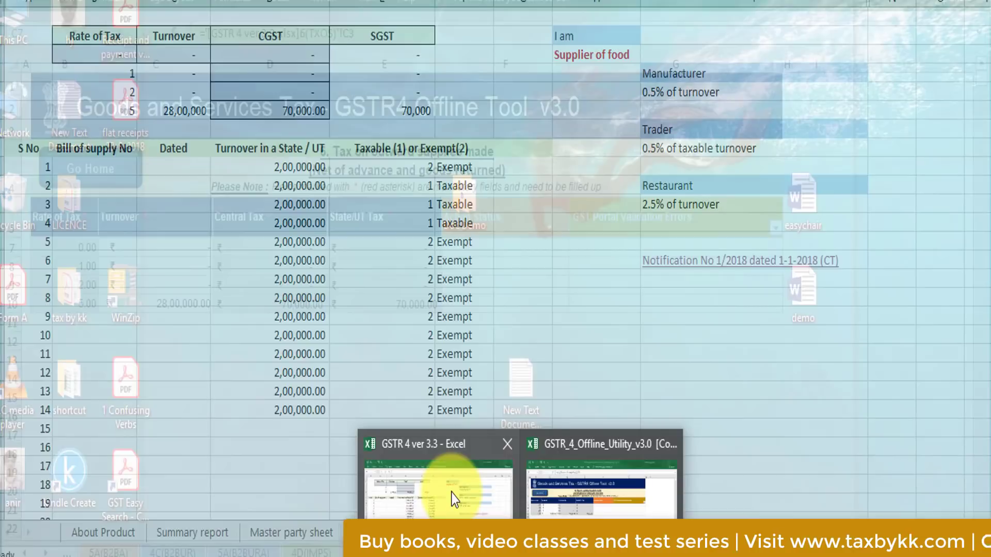
Step: Set the utility's taxpayer type to Manufacturer and check the tool's turnover figures
click(451, 494)
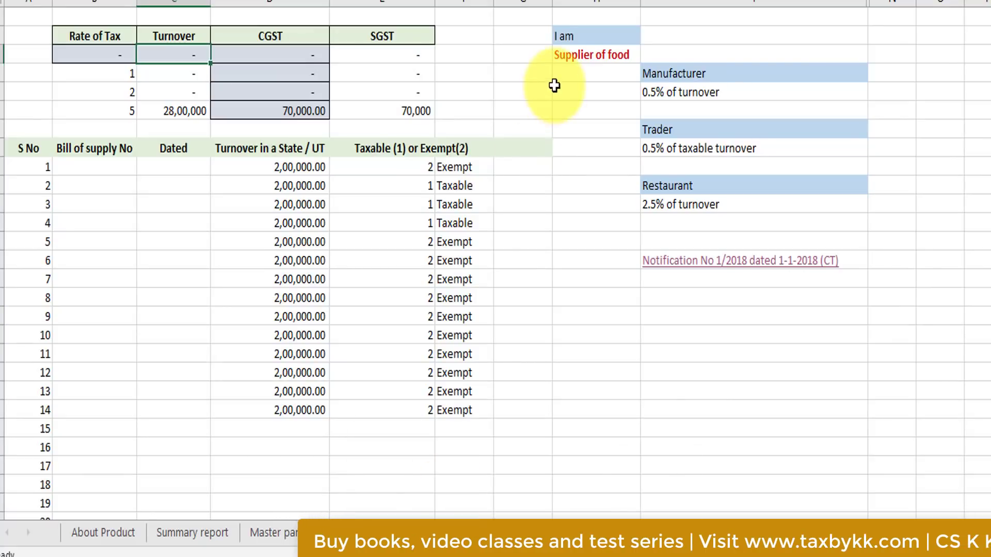
click(647, 54)
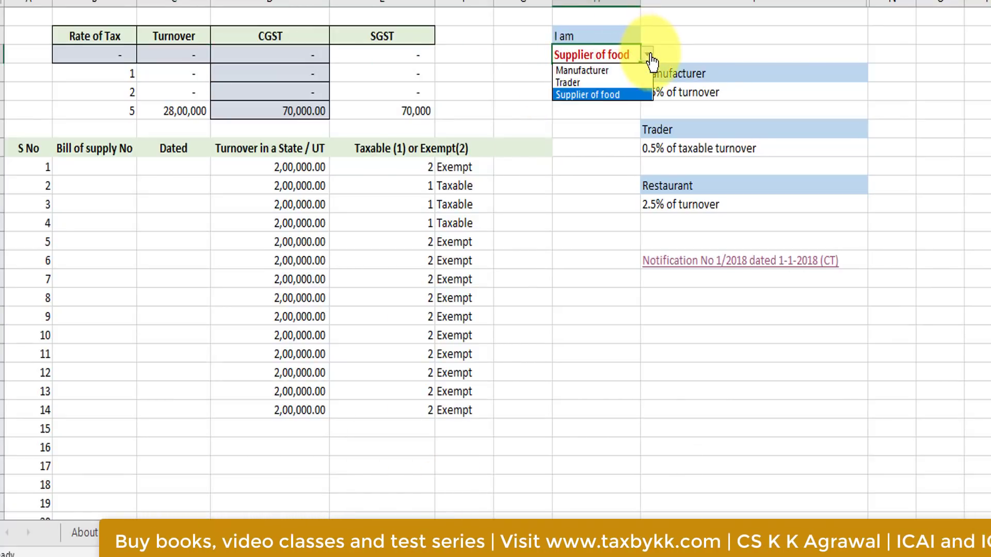
click(594, 73)
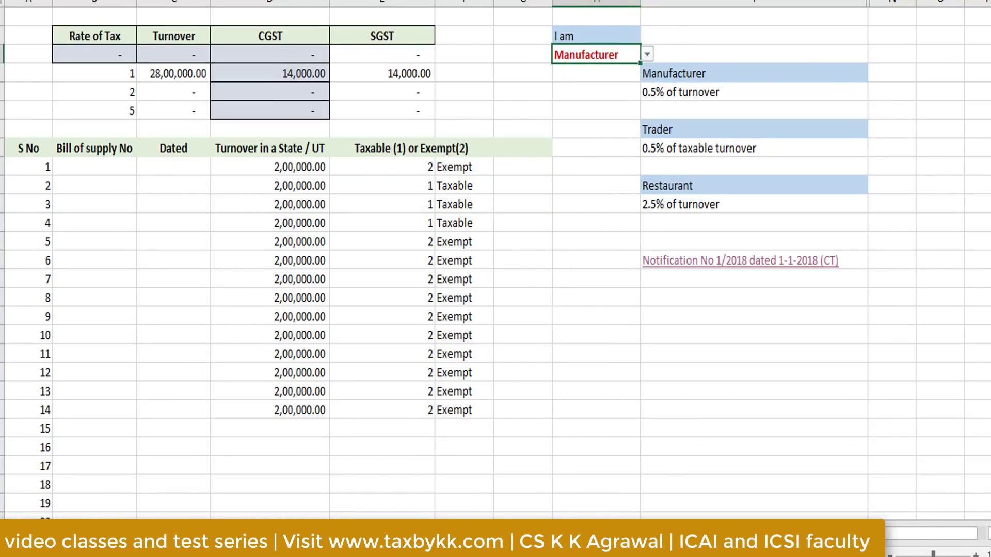
click(520, 554)
click(617, 500)
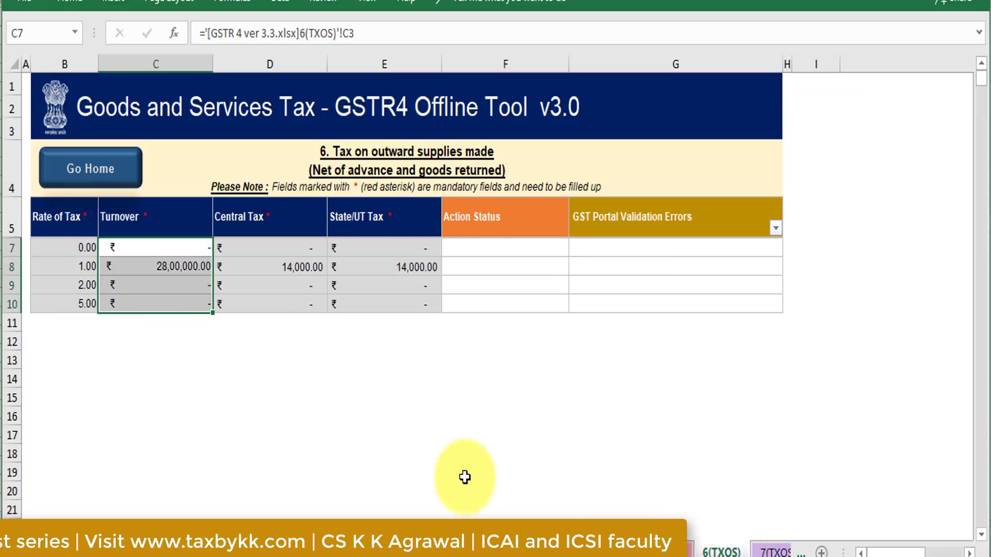
Step: Change the taxpayer type to Trader and confirm 22,00,000 at 0.00 and 6,00,000 at 1.00
click(485, 510)
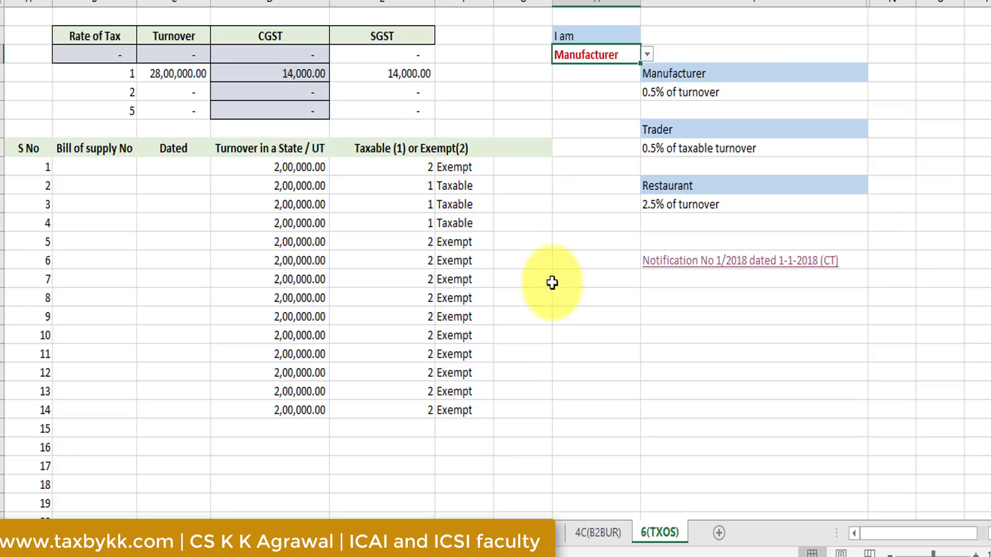
click(646, 54)
click(583, 83)
click(536, 351)
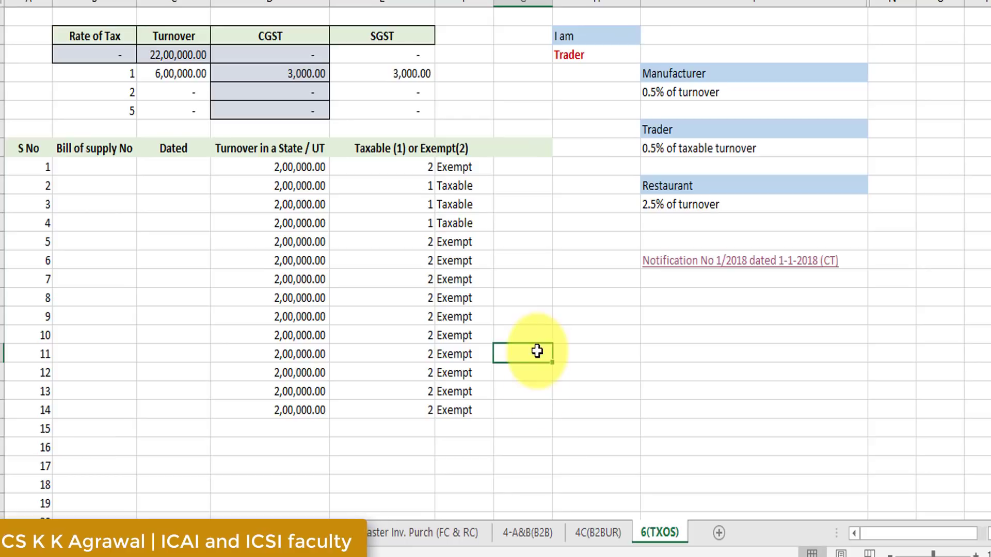
click(619, 503)
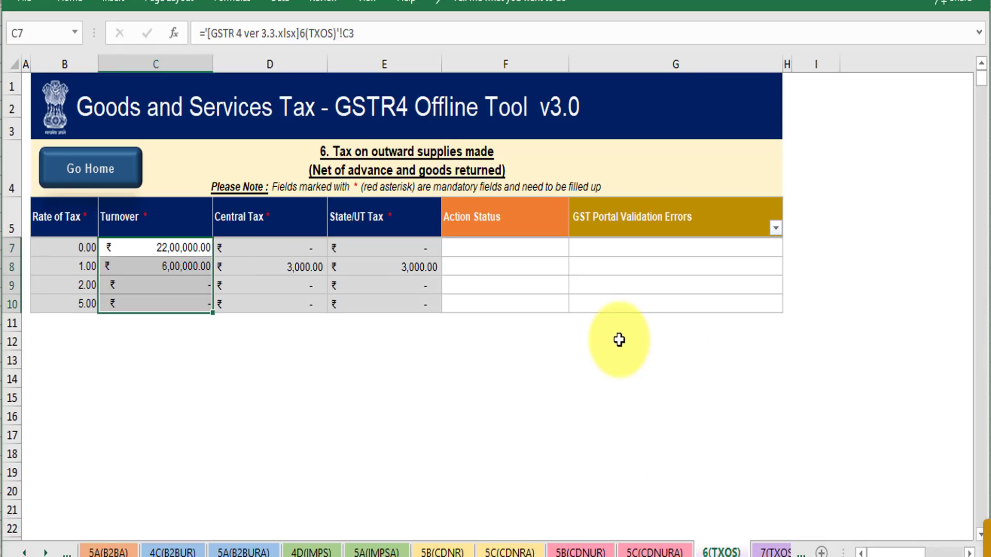